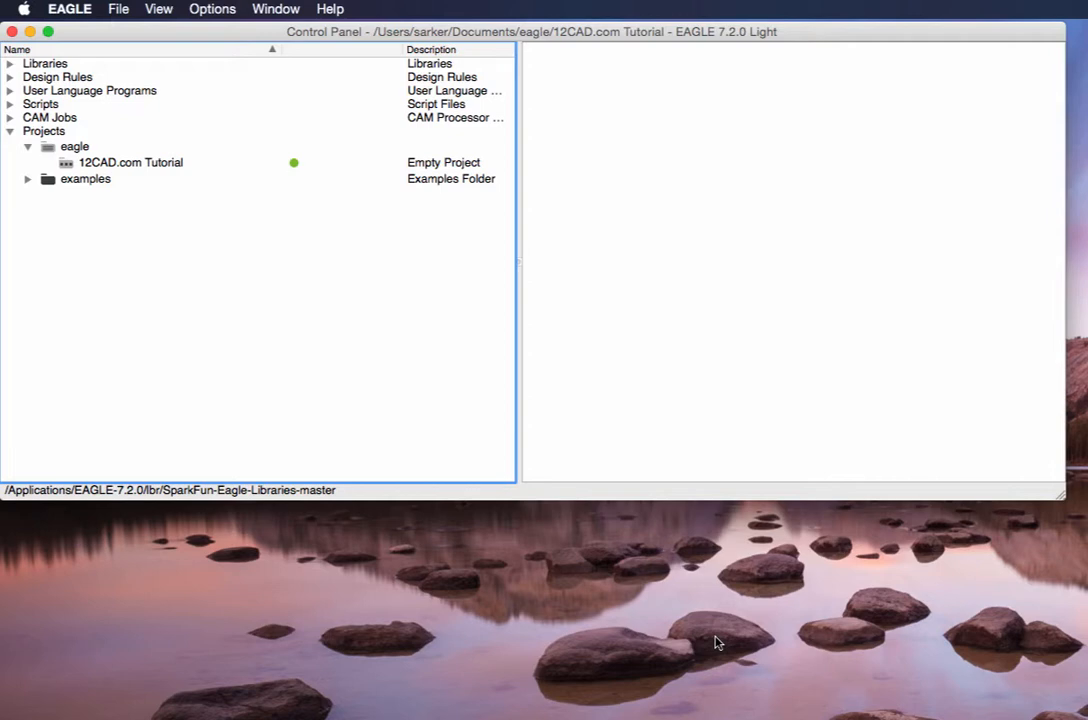
# Step: Create a new schematic in the 12CAD.com Tutorial project and enlarge its window to fill the screen
pyautogui.click(117, 9)
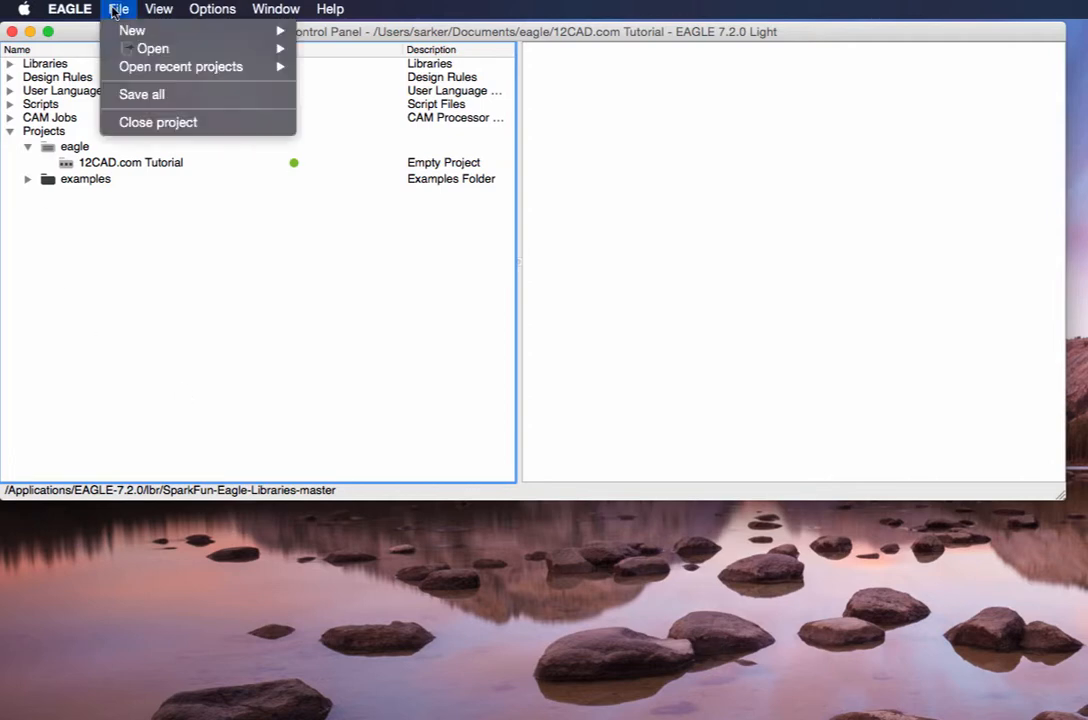
pyautogui.moveTo(124, 34)
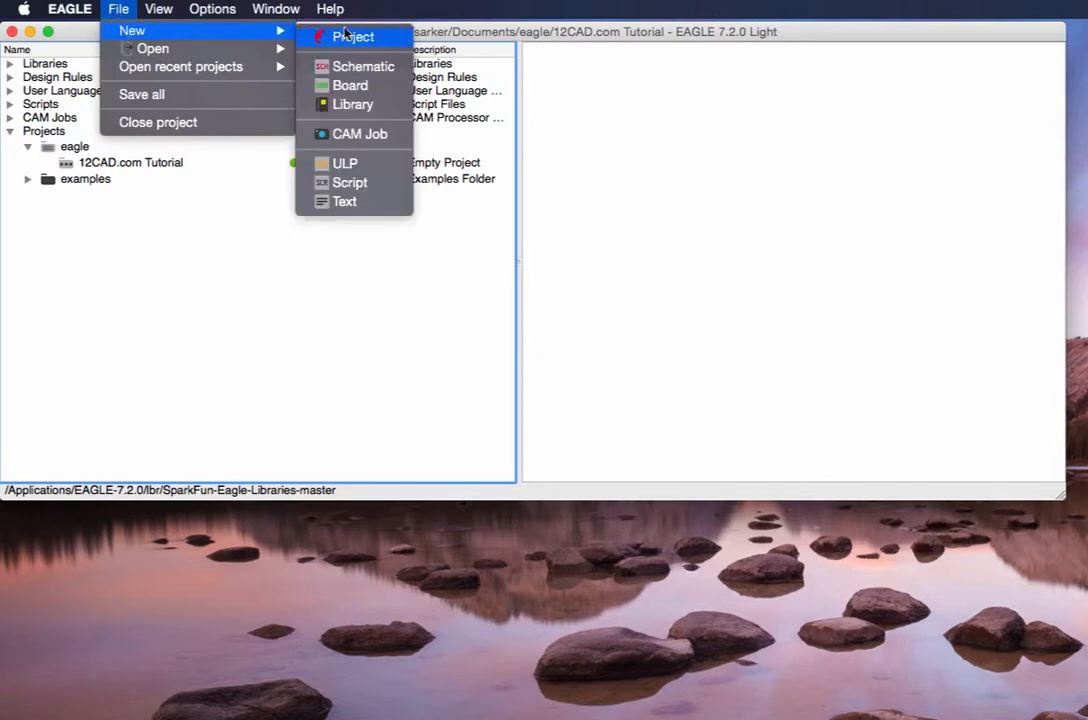
pyautogui.click(383, 74)
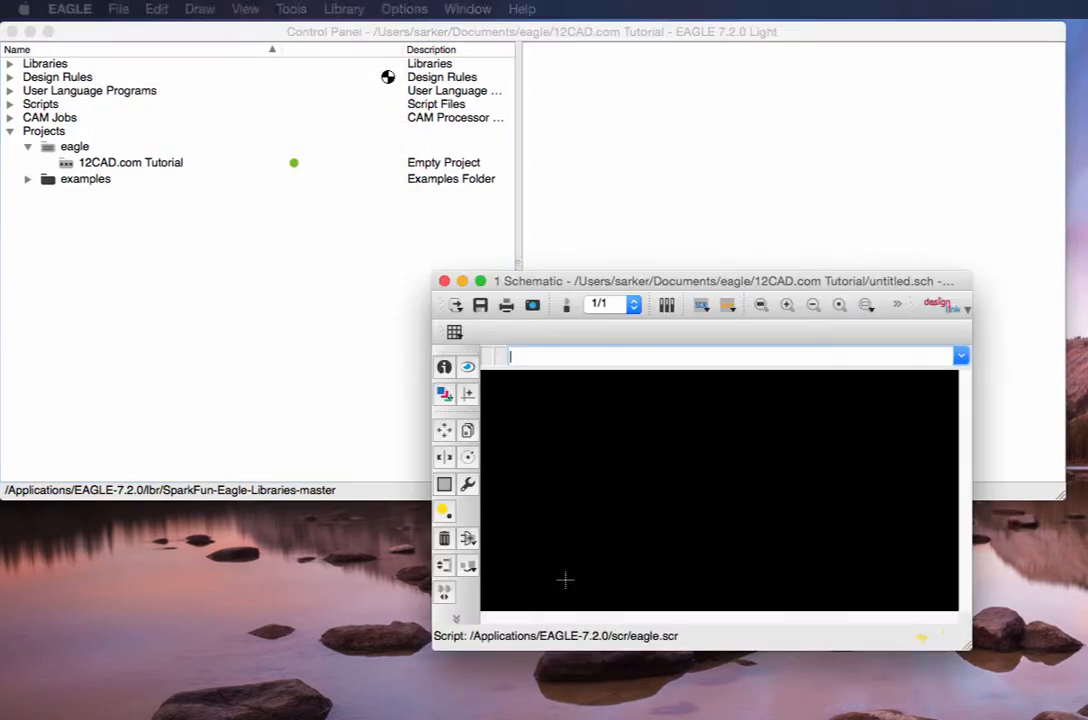
pyautogui.moveTo(595, 282); pyautogui.dragTo(160, 36)
pyautogui.moveTo(528, 400); pyautogui.dragTo(1080, 714)
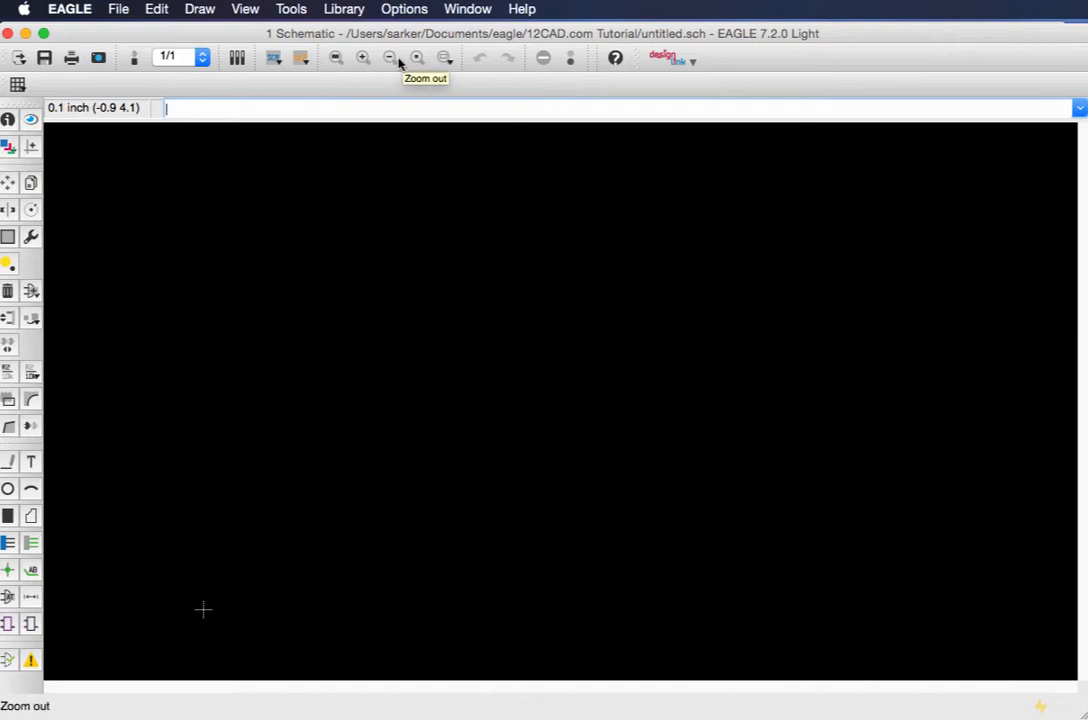
pyautogui.click(364, 61)
pyautogui.click(364, 61)
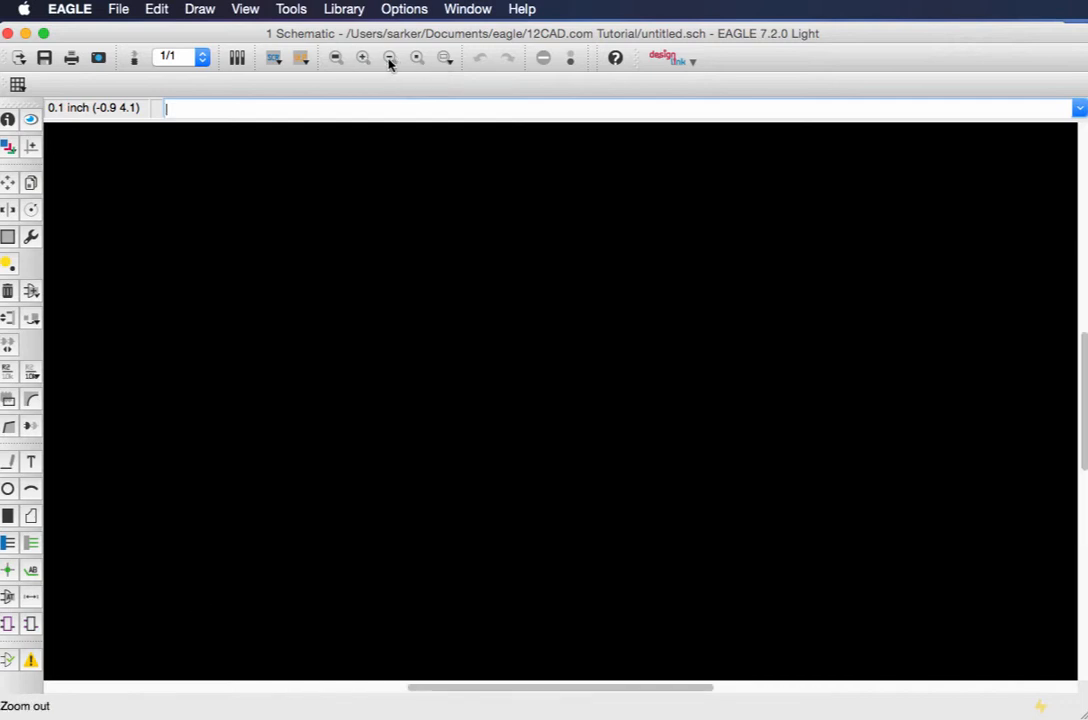
pyautogui.click(389, 61)
pyautogui.click(389, 61)
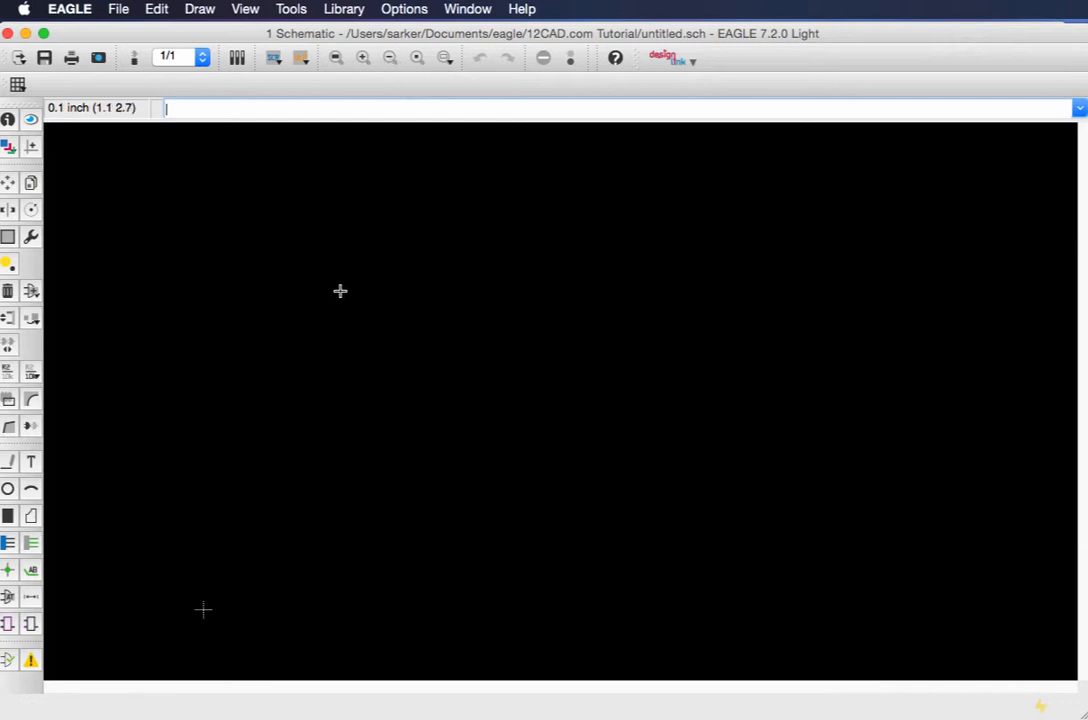
pyautogui.scroll(-10, 340, 291)
pyautogui.scroll(15, 340, 291)
pyautogui.scroll(-15, 340, 291)
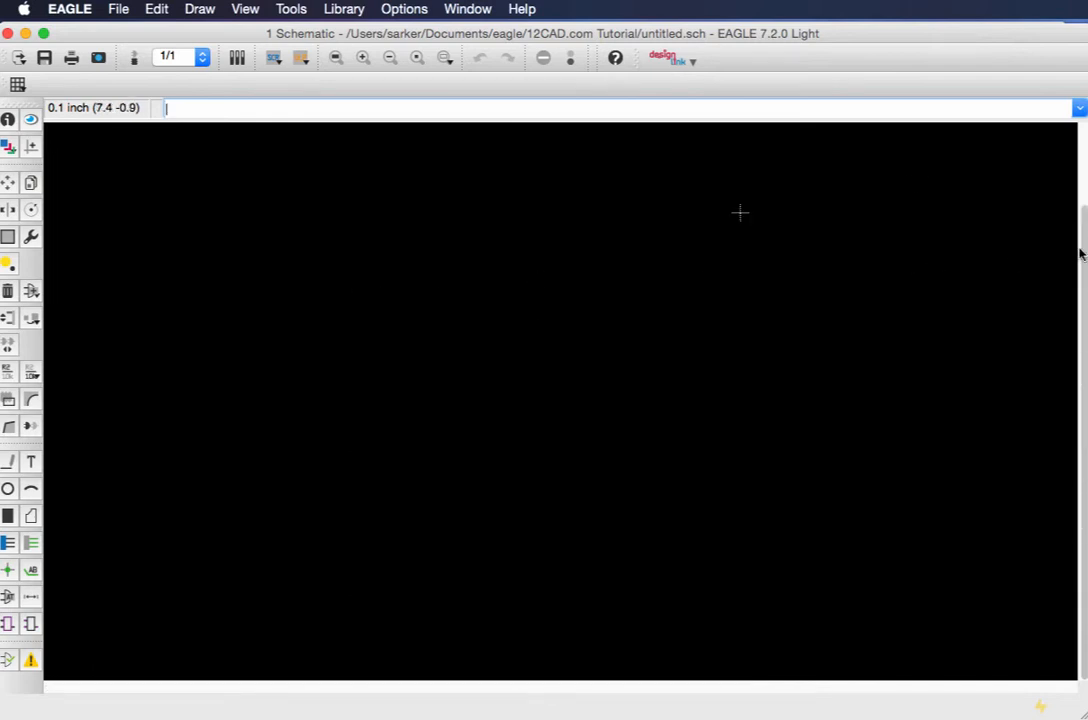
pyautogui.moveTo(1082, 241); pyautogui.dragTo(1082, 160)
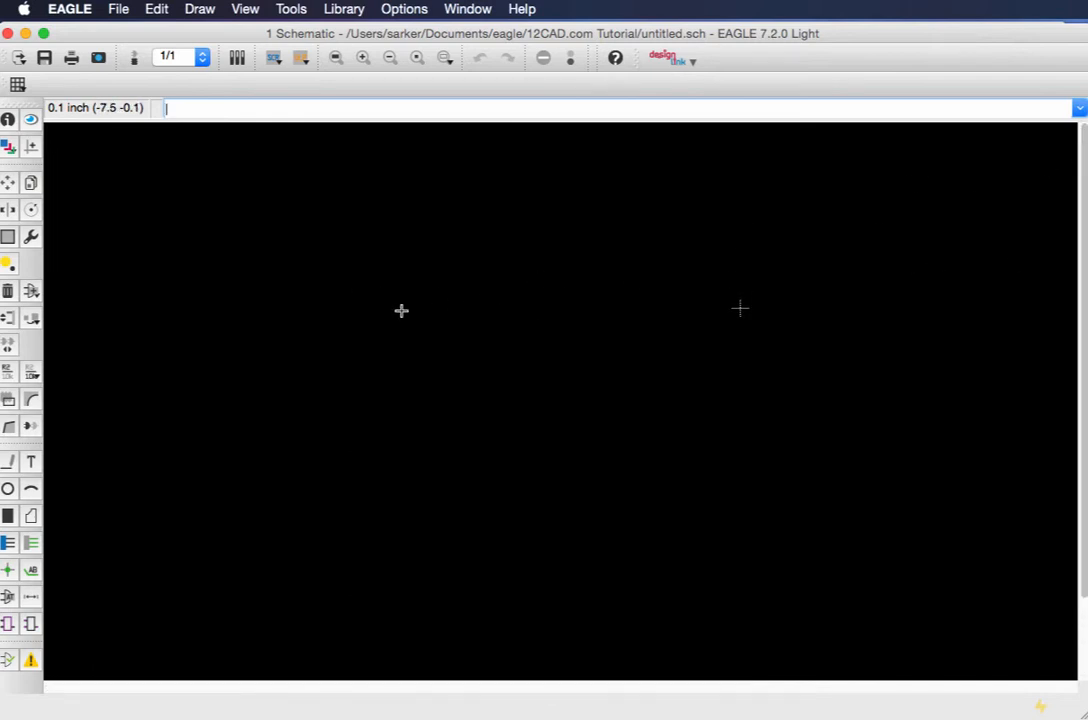
pyautogui.click(122, 11)
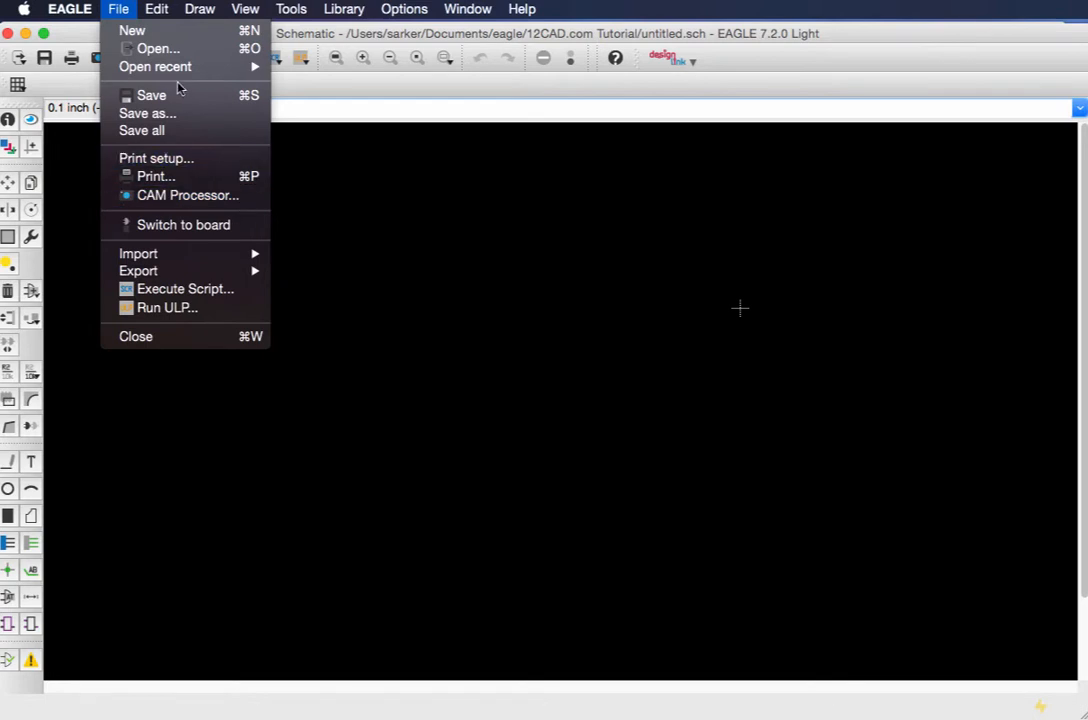
pyautogui.moveTo(160, 10)
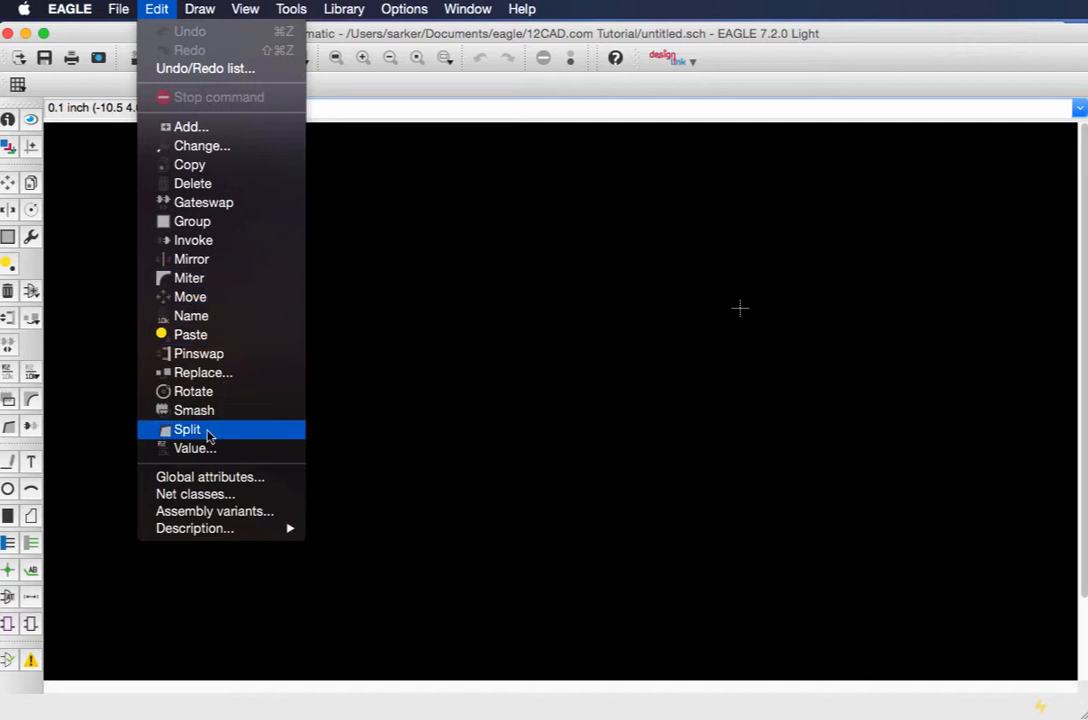
pyautogui.moveTo(200, 12)
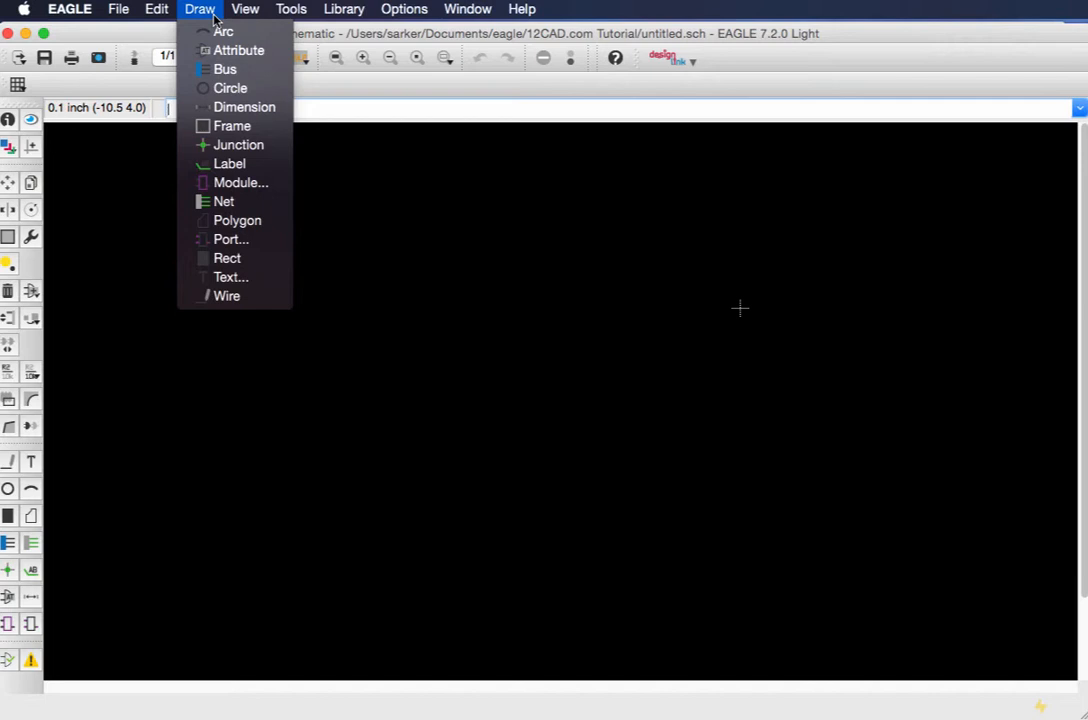
pyautogui.moveTo(240, 14)
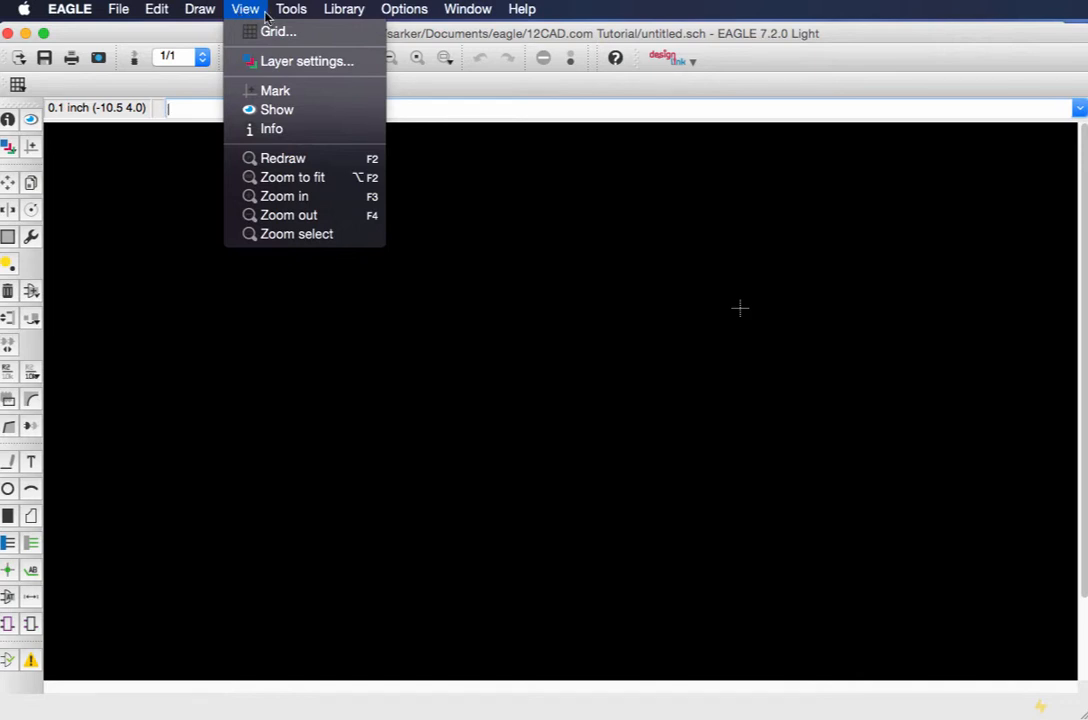
pyautogui.moveTo(279, 16)
pyautogui.moveTo(325, 16)
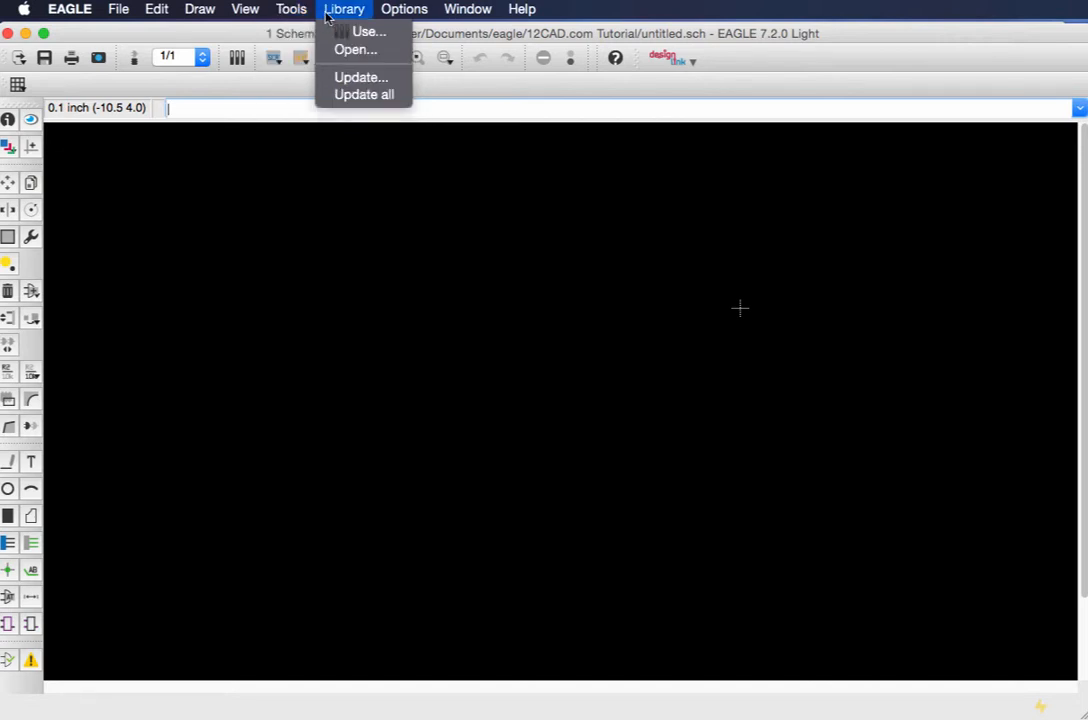
pyautogui.moveTo(457, 16)
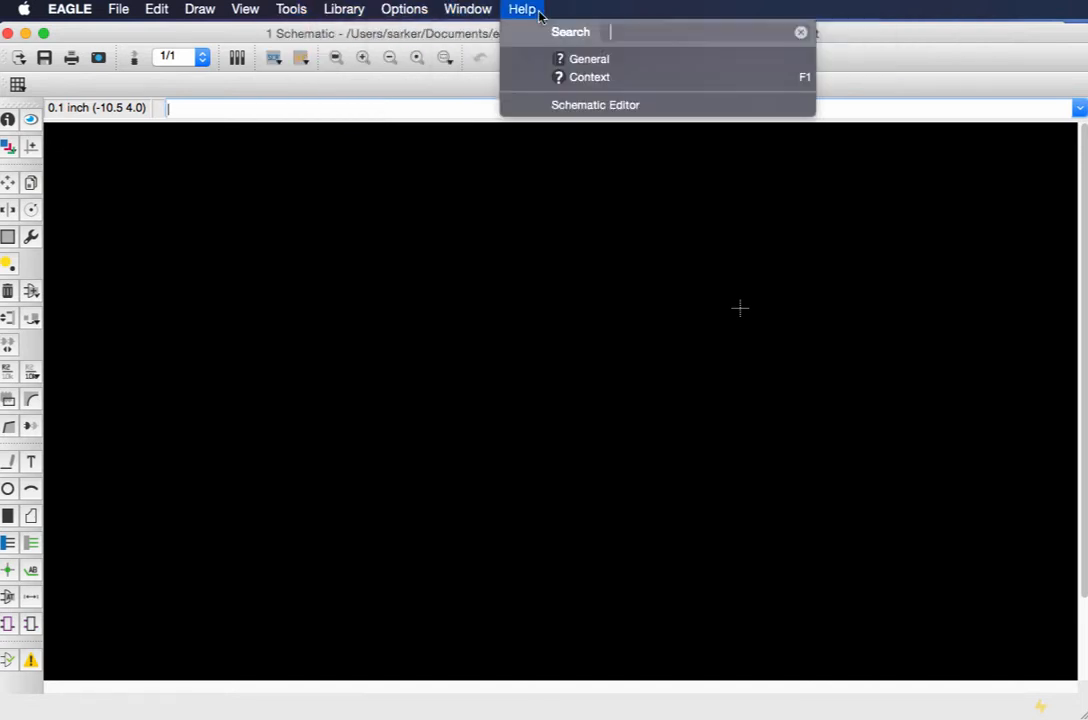
pyautogui.click(474, 12)
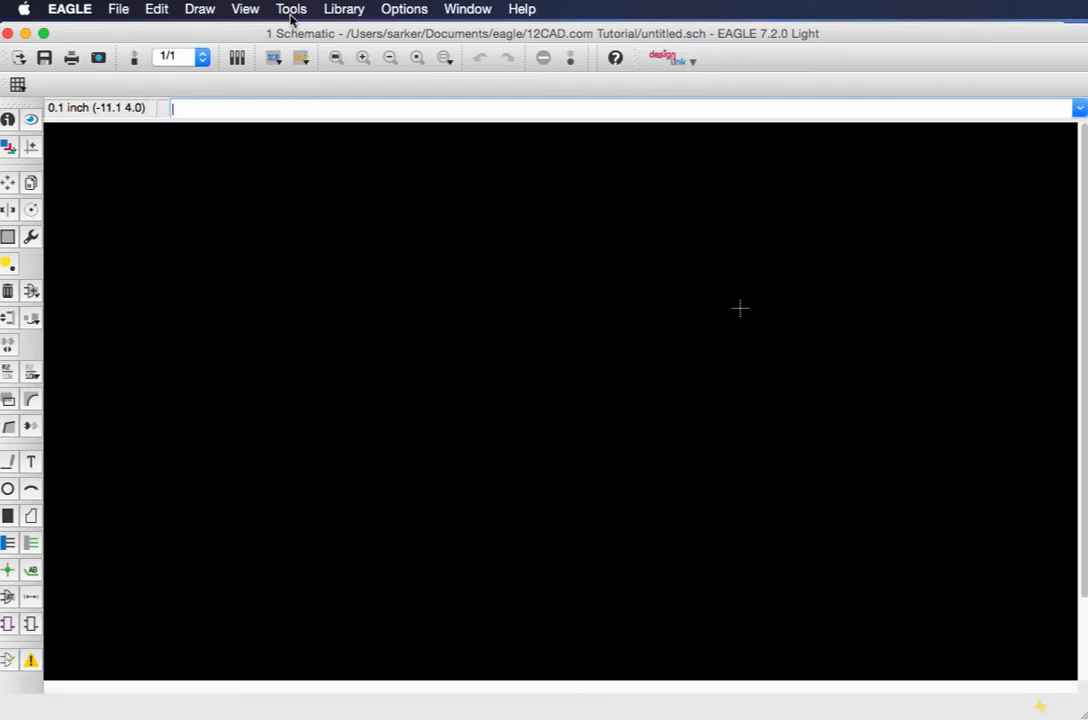
# Step: Add one 0.22OHM-1/4W-1%(0805) resistor from the SparkFun-Resistors library to the left part of the sheet
pyautogui.click(157, 9)
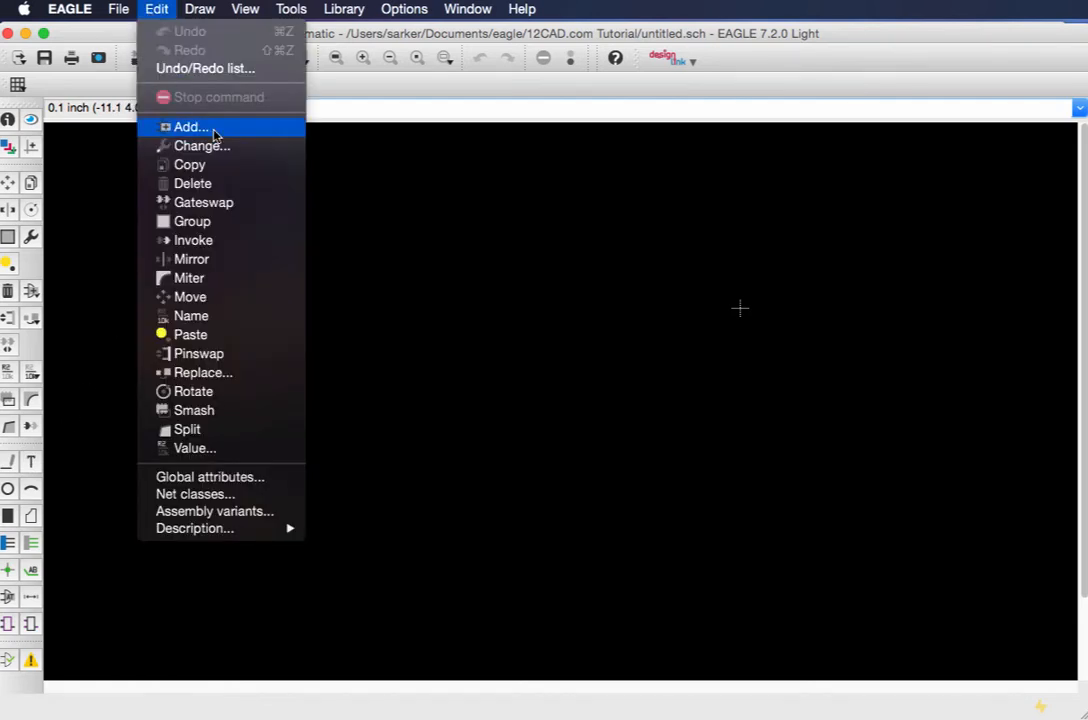
pyautogui.click(213, 134)
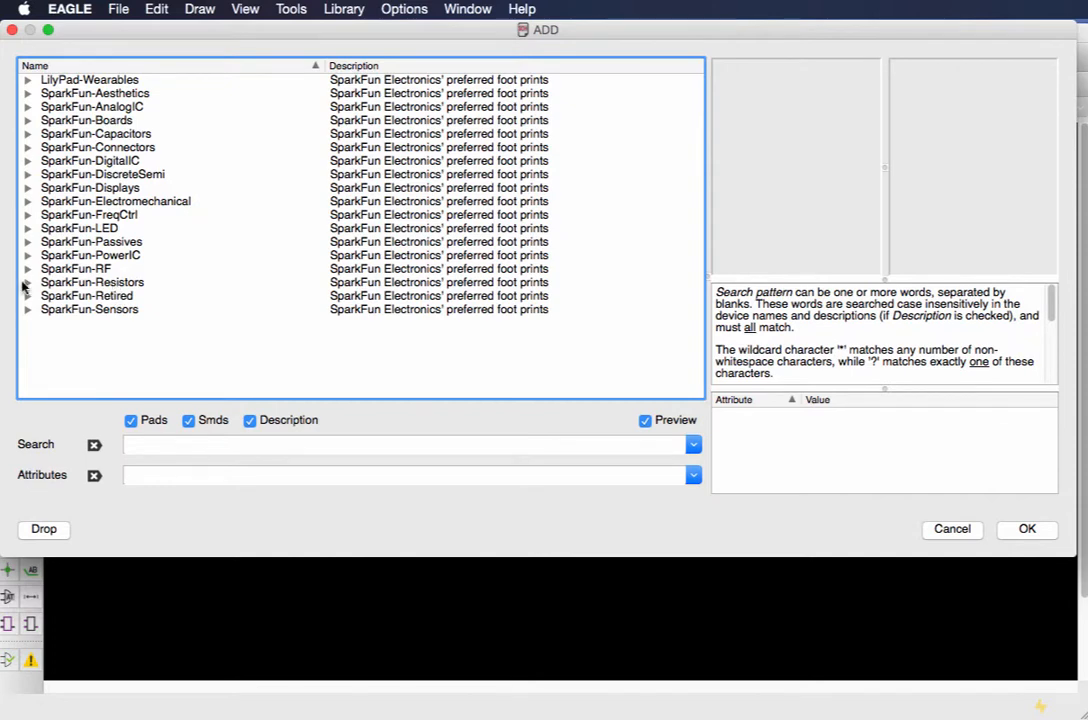
pyautogui.click(72, 285)
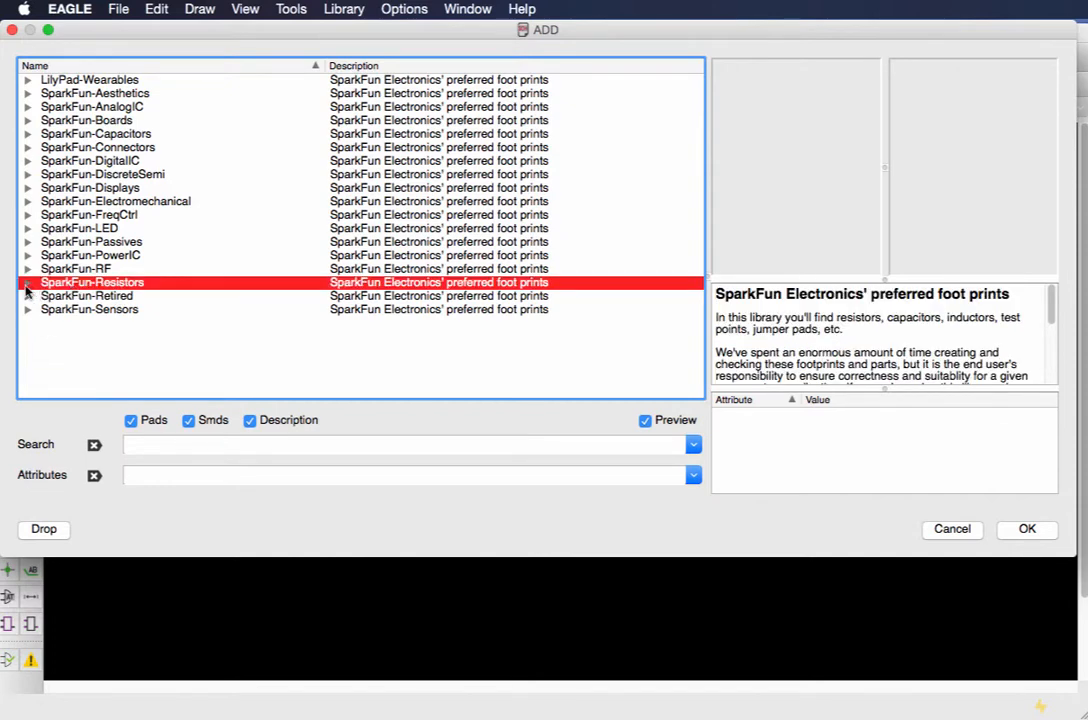
pyautogui.click(27, 283)
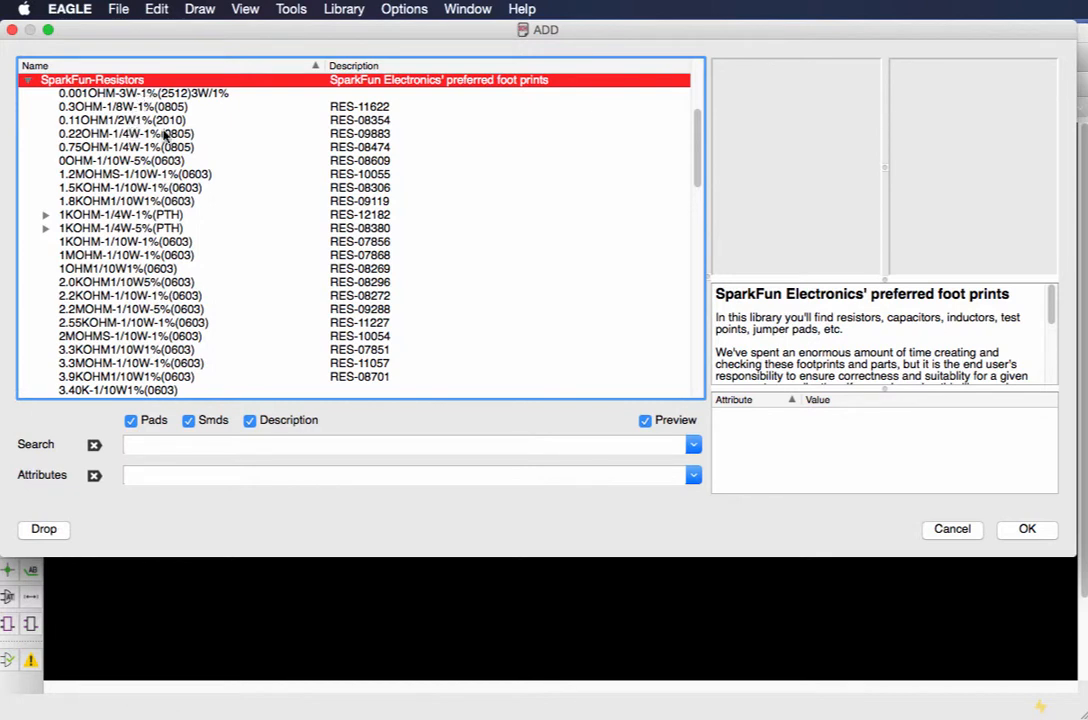
pyautogui.click(165, 135)
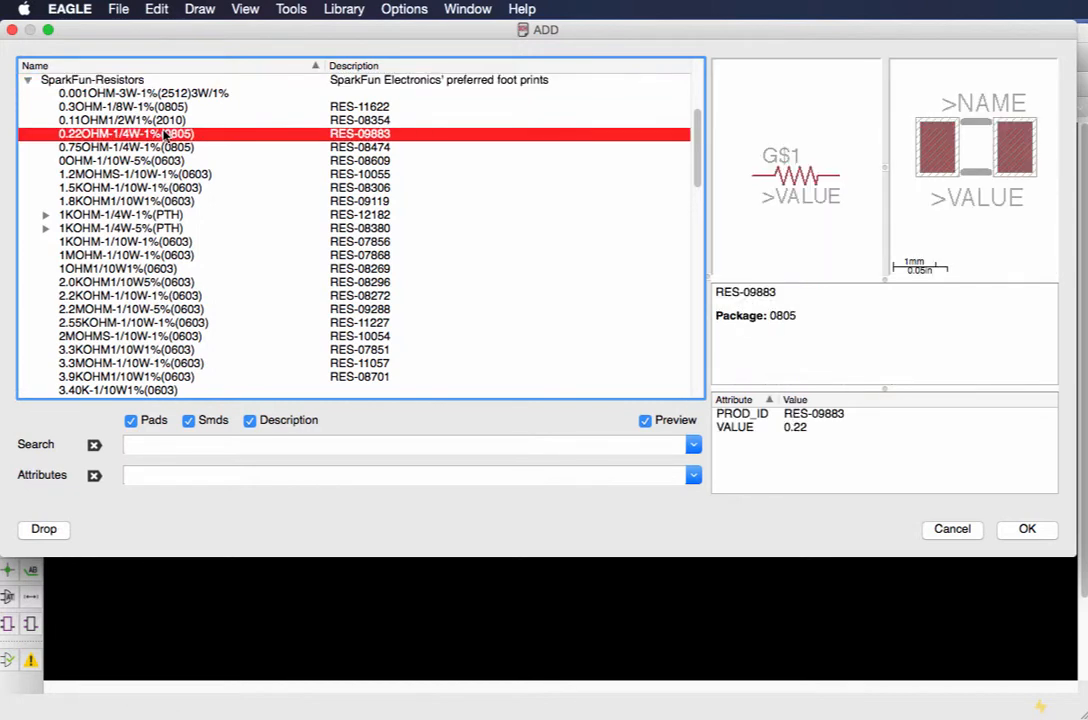
pyautogui.click(1024, 529)
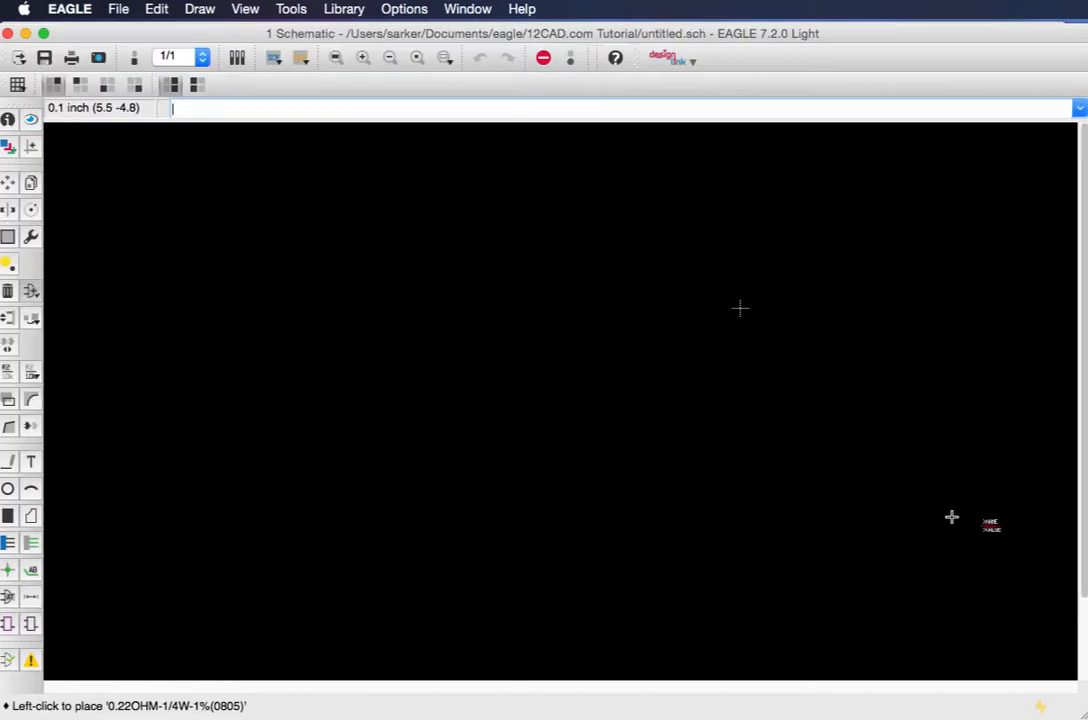
pyautogui.click(349, 362)
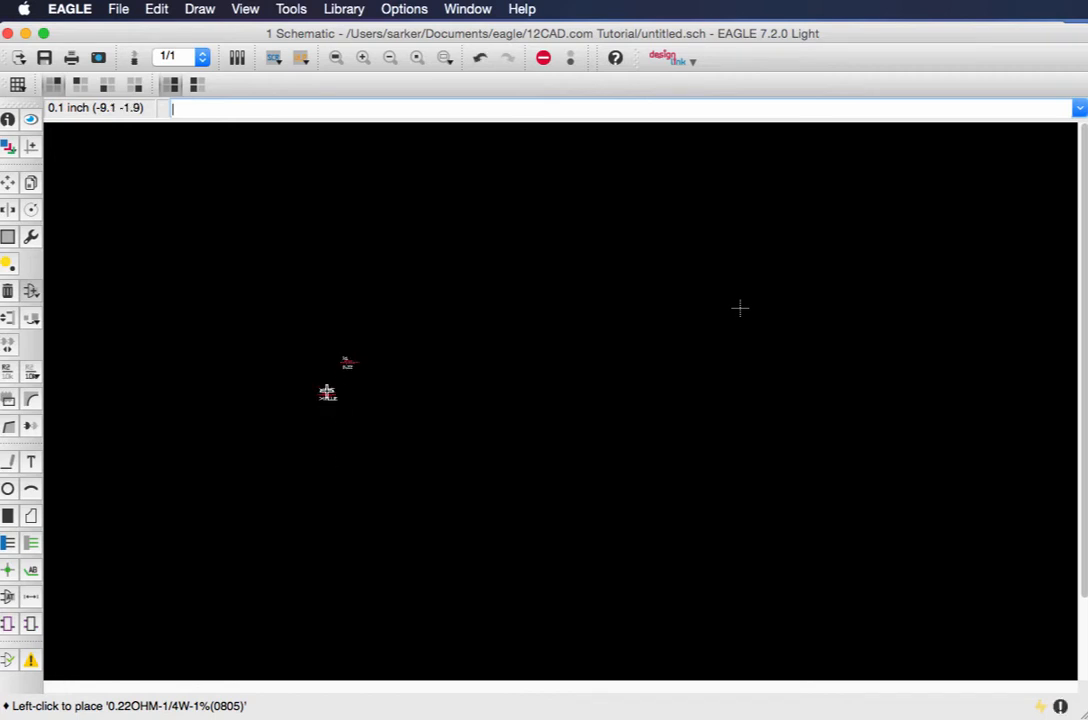
pyautogui.press('Escape')
pyautogui.press('Escape')
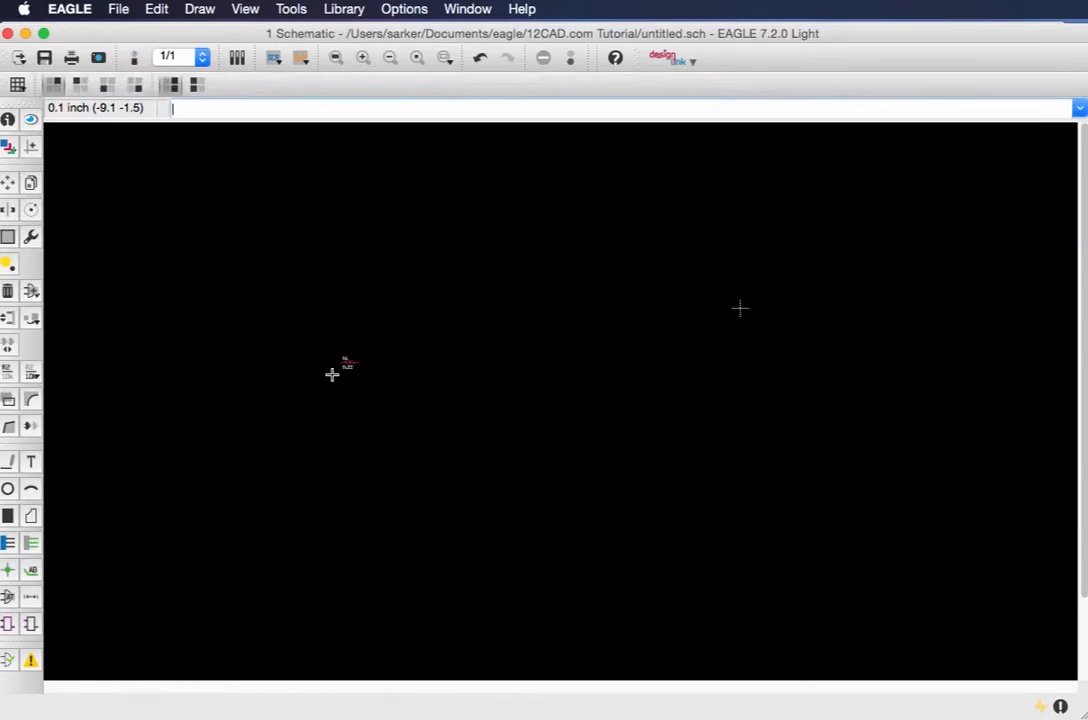
# Step: Copy resistor R1 and place the duplicate just to its right, level with the original
pyautogui.scroll(15, 332, 374)
pyautogui.scroll(-9, 332, 374)
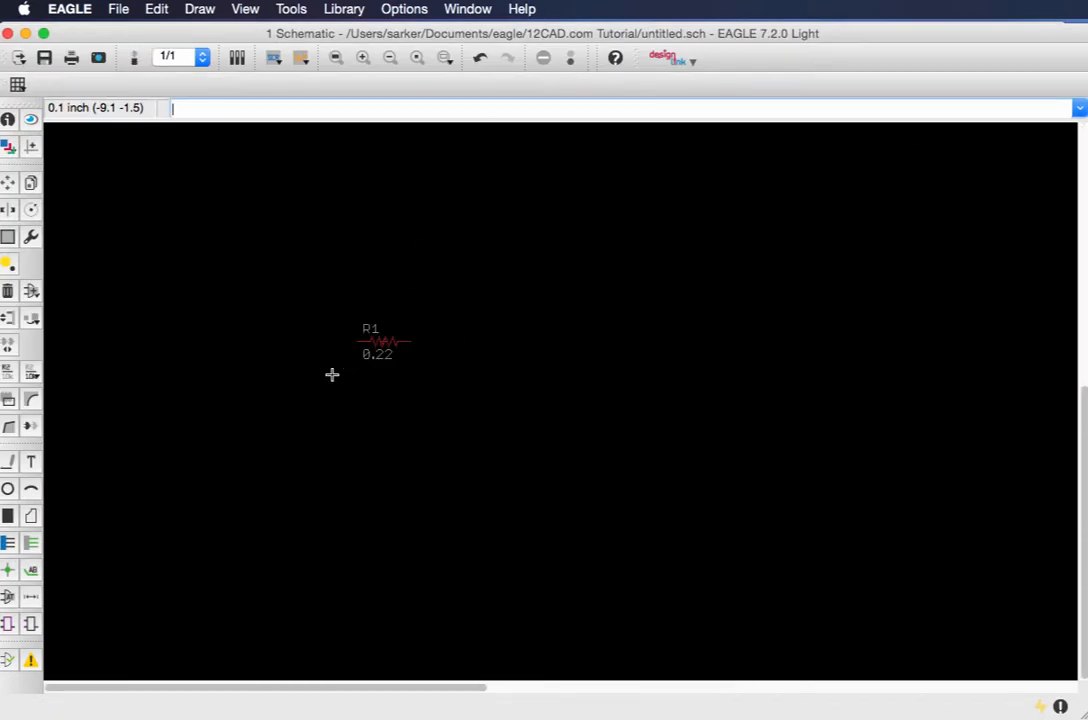
pyautogui.scroll(8, 332, 374)
pyautogui.scroll(-6, 332, 374)
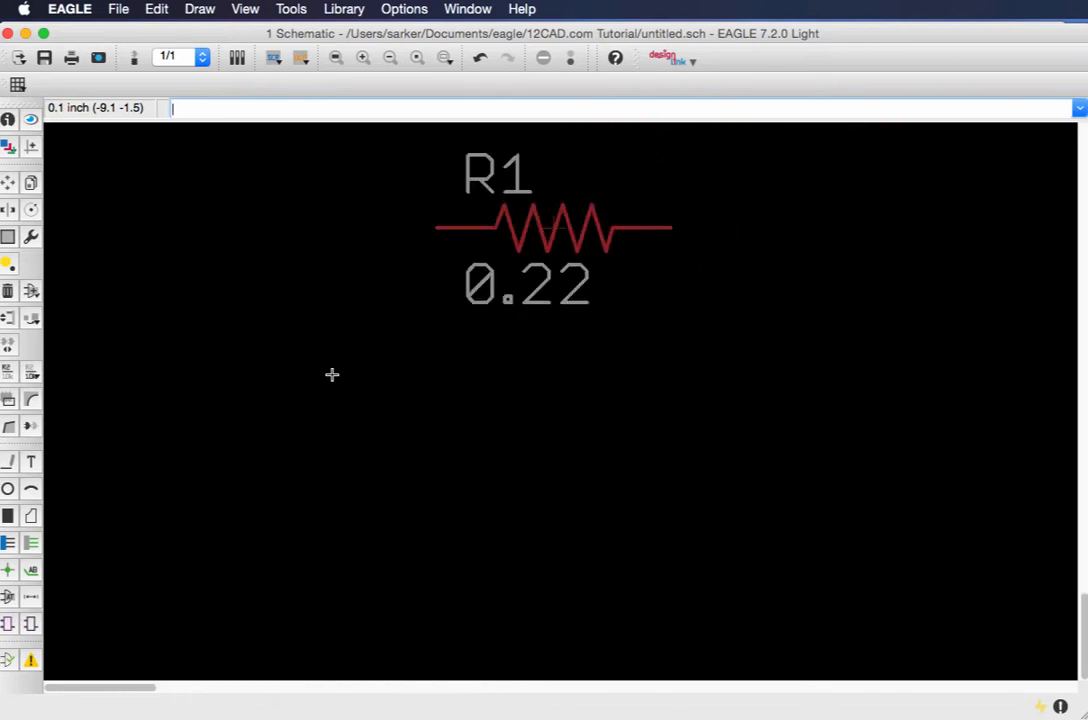
pyautogui.scroll(-7, 332, 374)
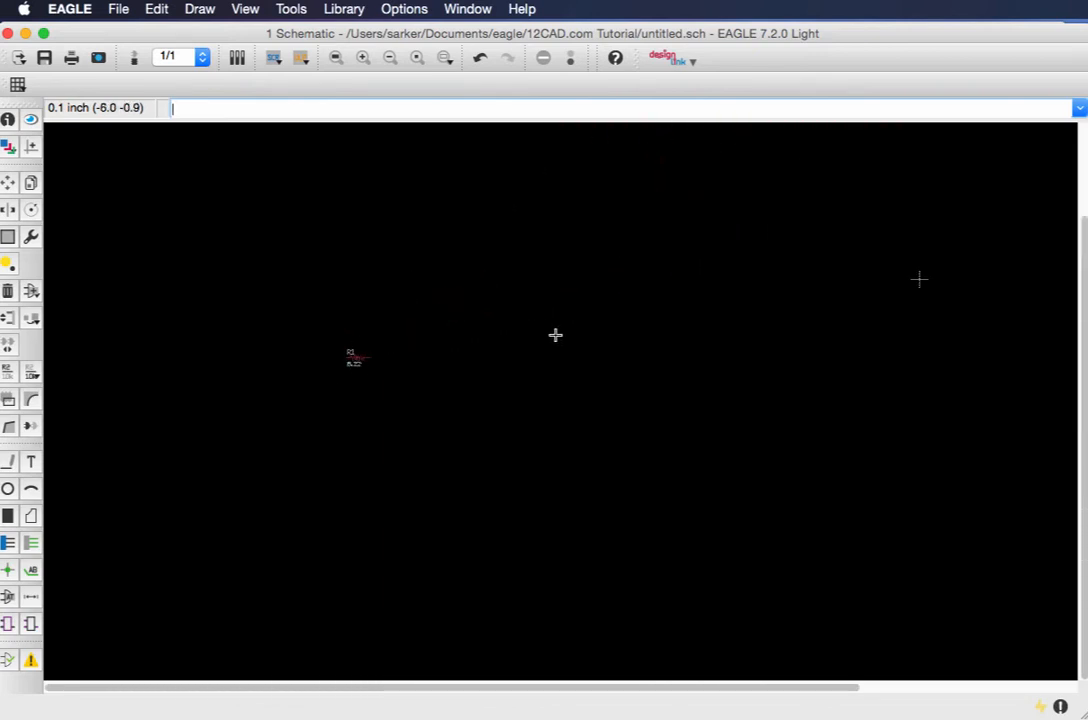
pyautogui.scroll(9, 421, 354)
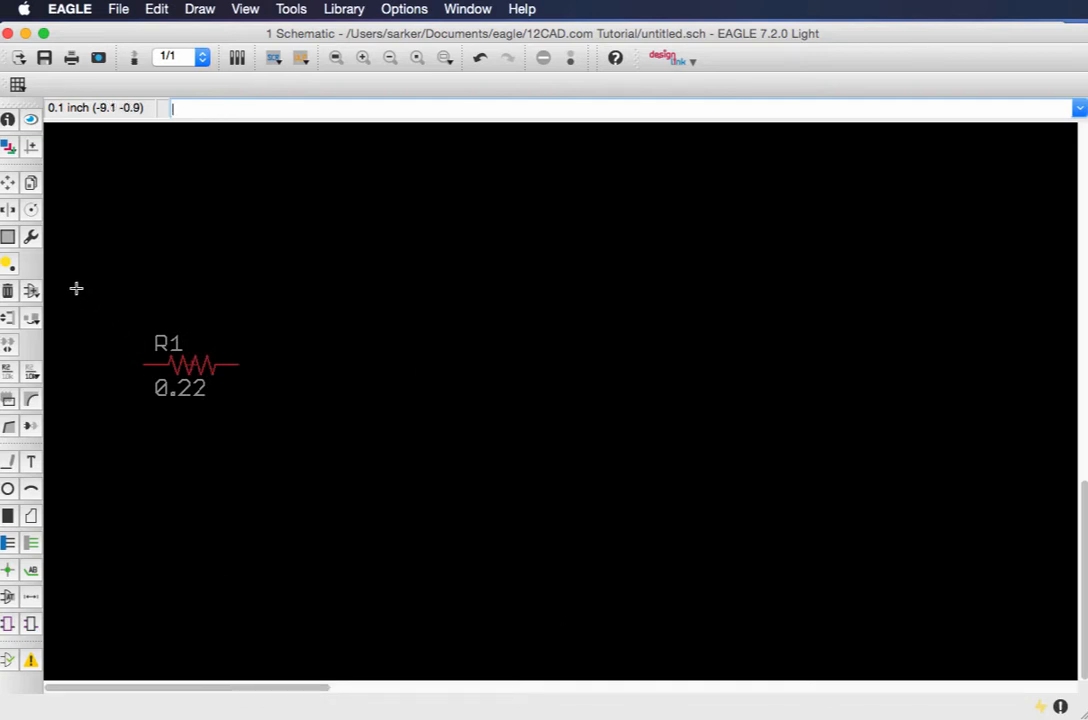
pyautogui.click(30, 184)
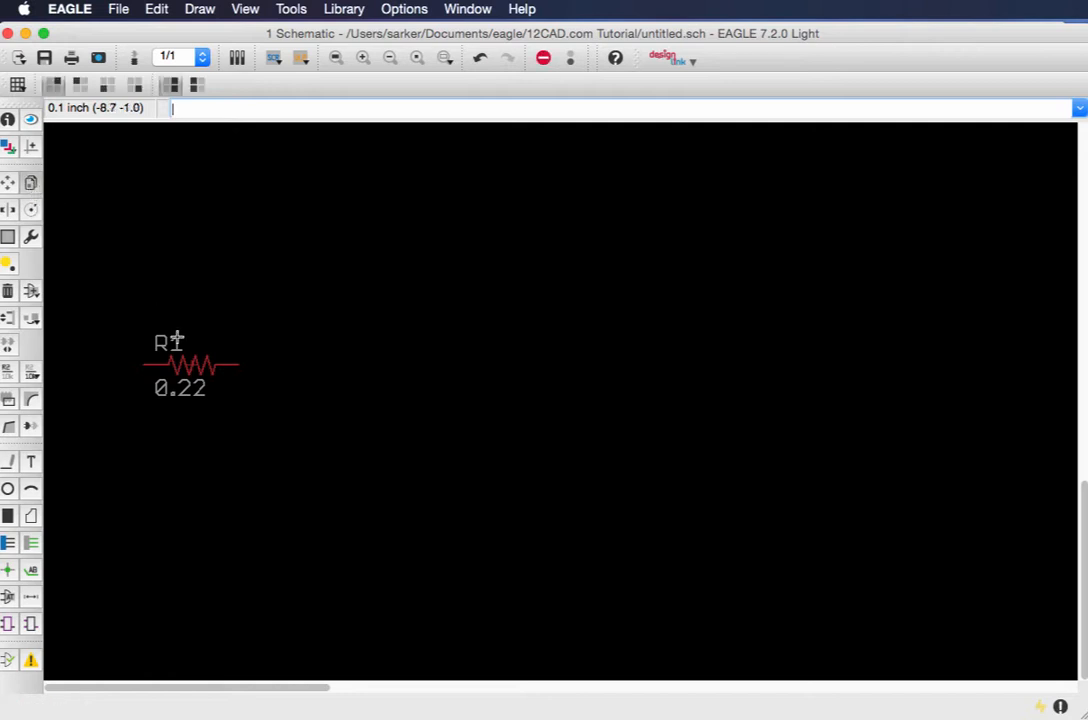
pyautogui.click(176, 364)
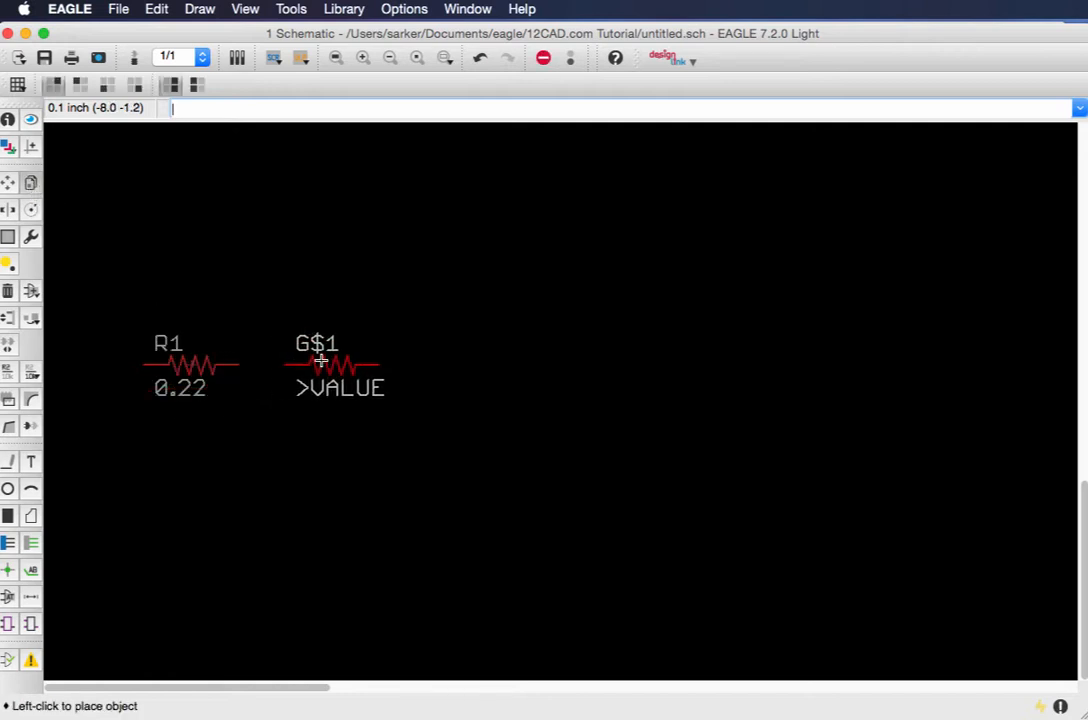
pyautogui.click(320, 362)
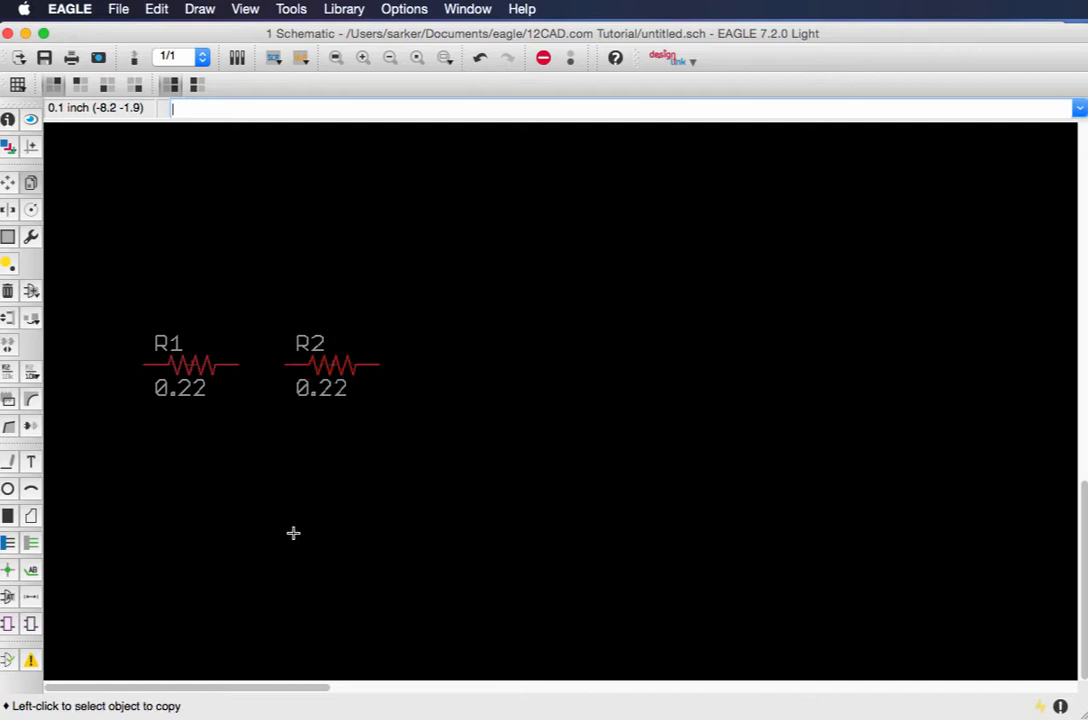
# Step: Delete the duplicated resistor R2 and undo the deletion
pyautogui.click(8, 290)
pyautogui.click(335, 364)
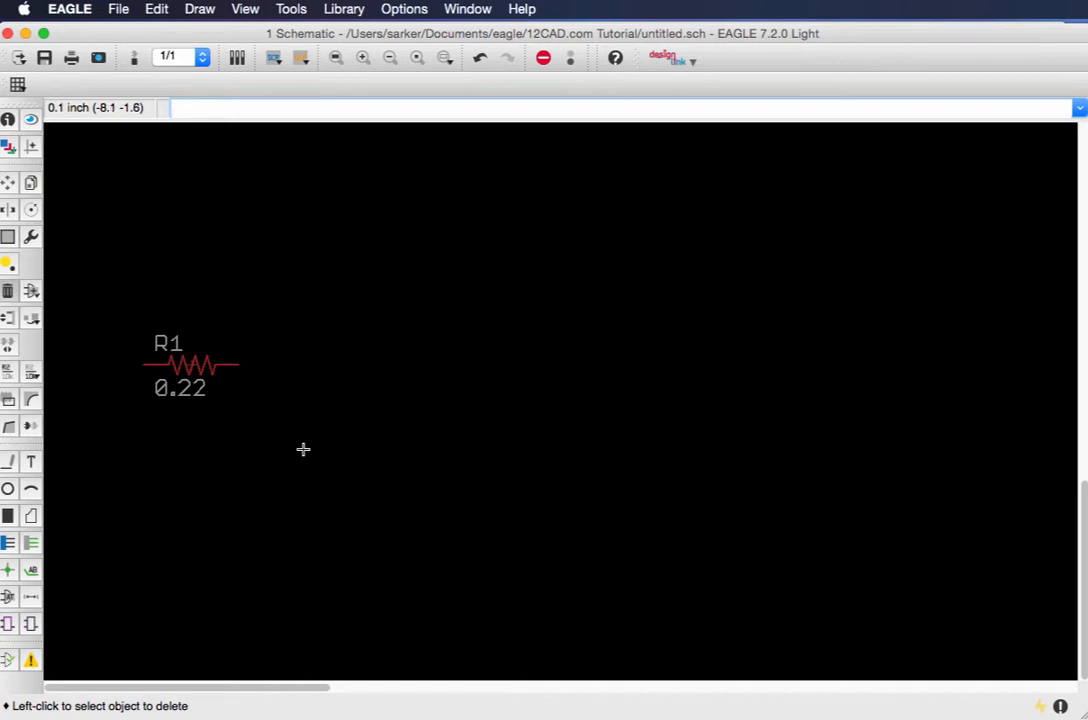
pyautogui.press('super+z')
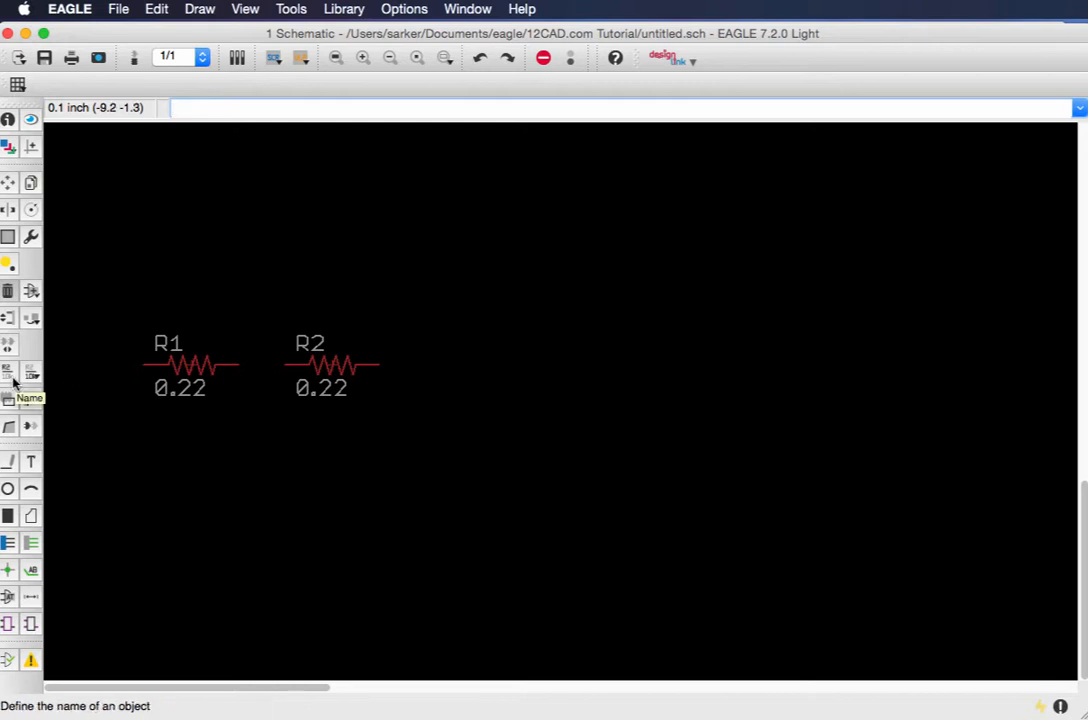
# Step: Rename resistor R1 as RES1 and resistor R2 as RES2
pyautogui.click(13, 381)
pyautogui.click(169, 330)
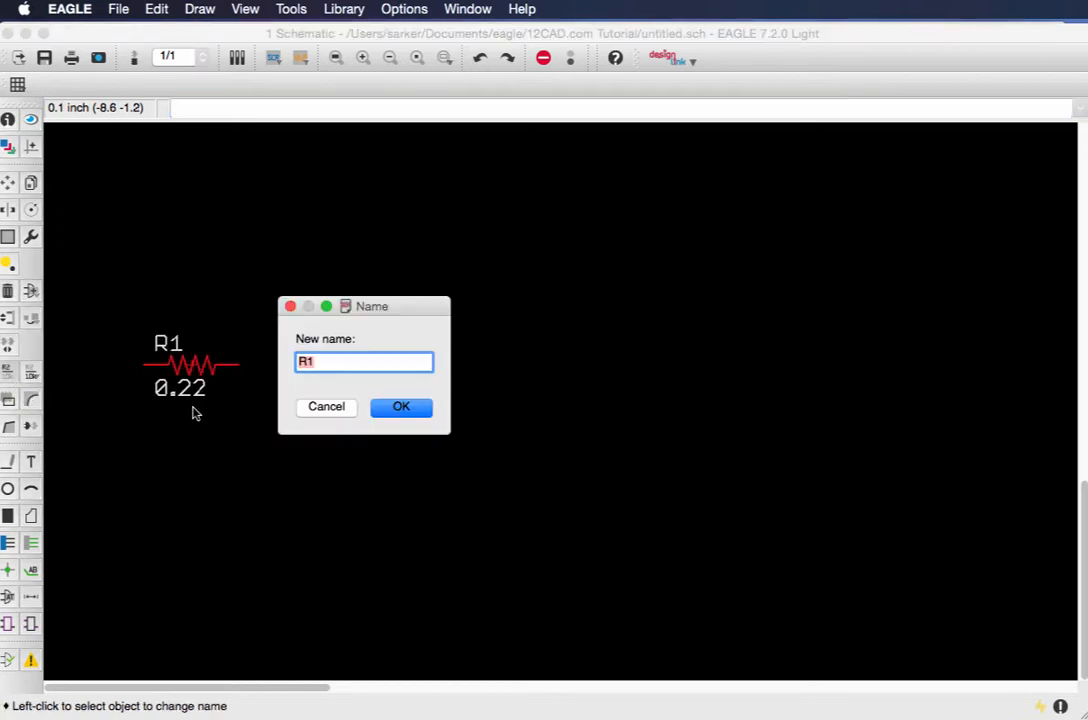
pyautogui.write('RES1')
pyautogui.press('Return')
pyautogui.click(323, 372)
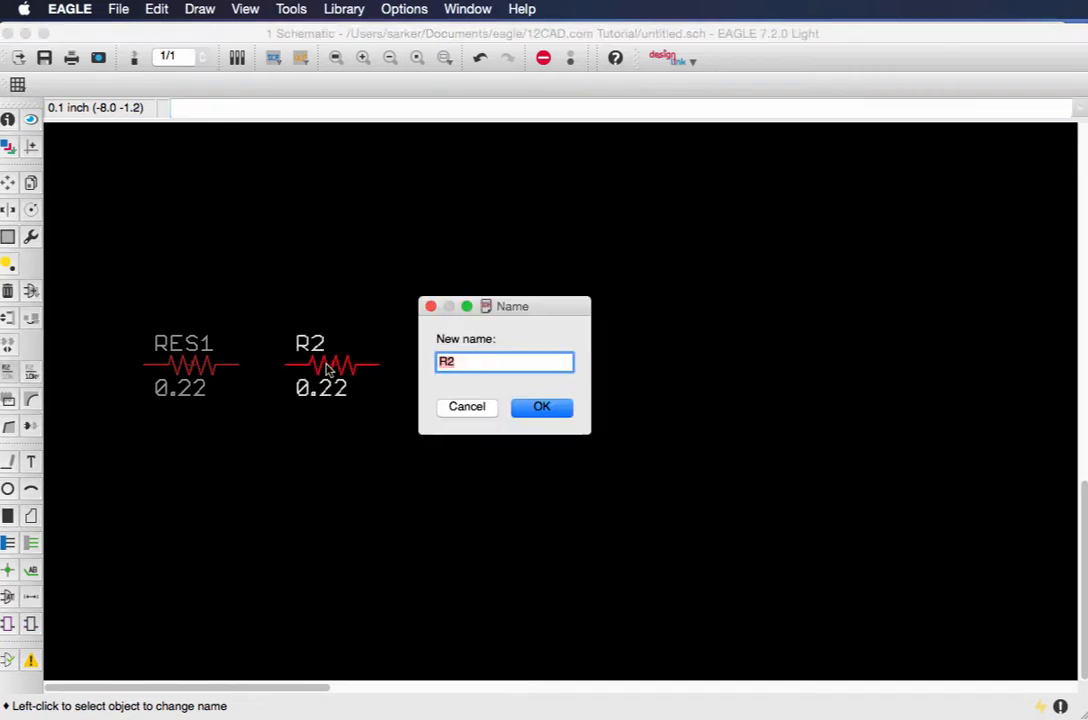
pyautogui.write('RES2')
pyautogui.press('Return')
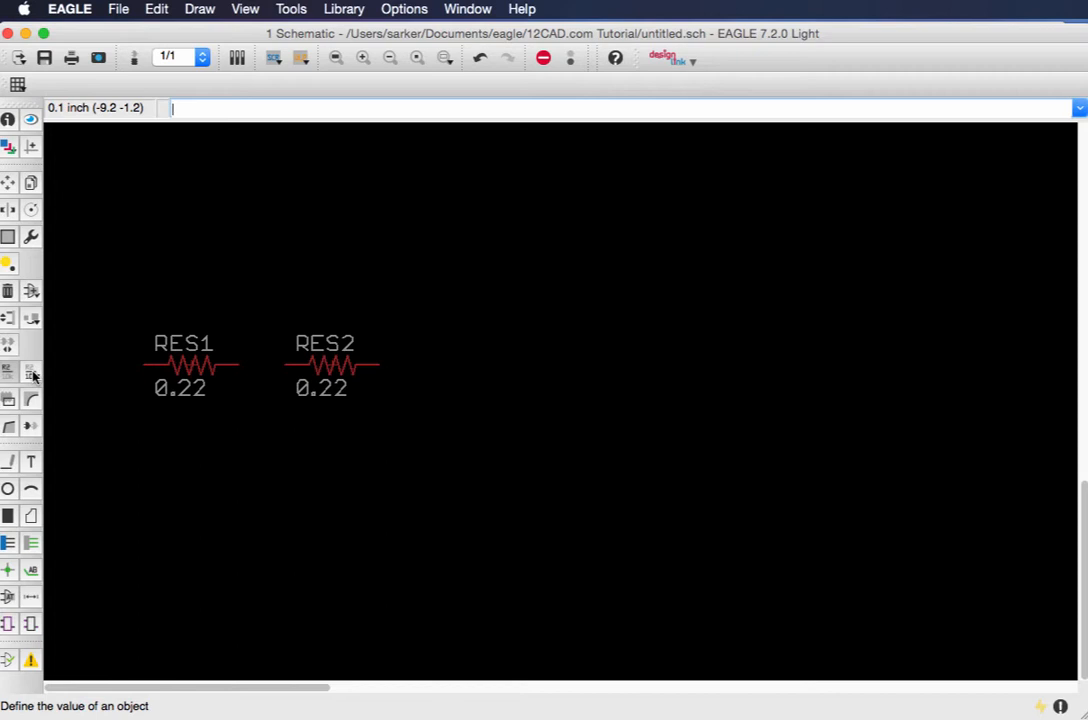
# Step: Set the value of resistor RES1 to 1000 and the value of resistor RES2 to 500
pyautogui.click(33, 375)
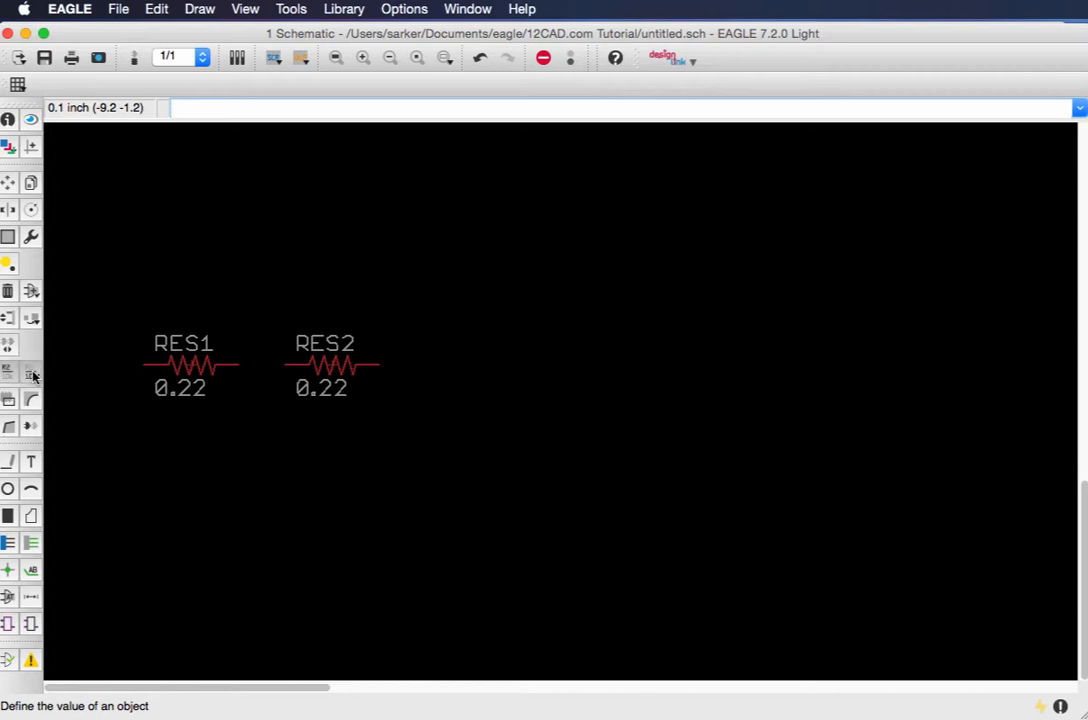
pyautogui.click(156, 371)
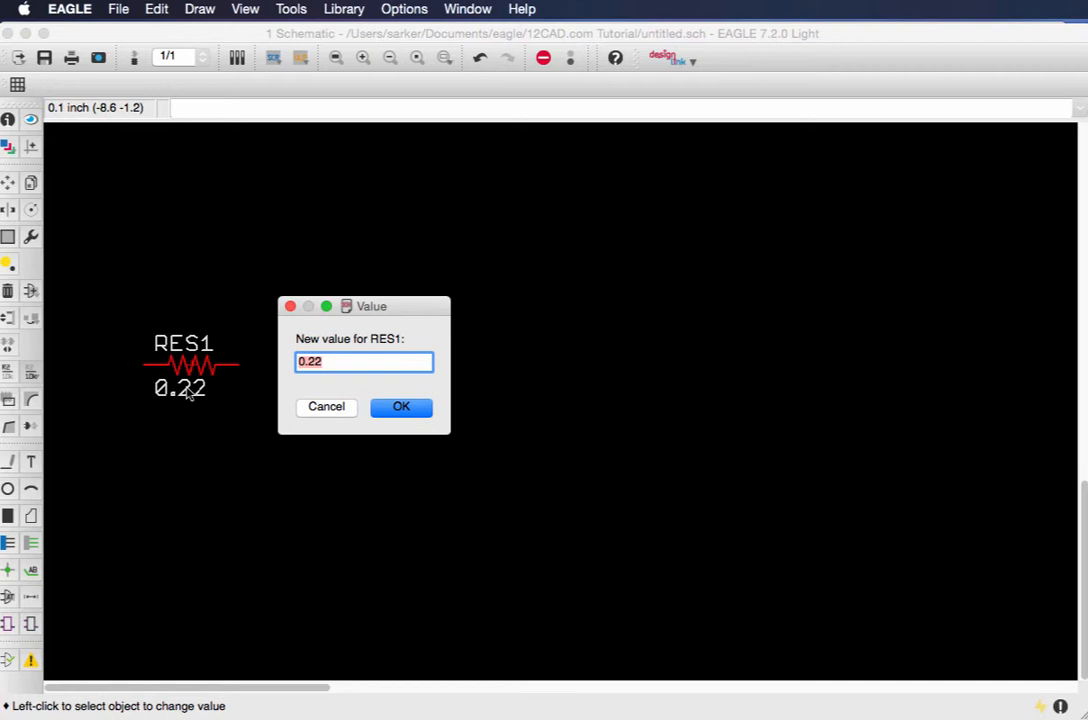
pyautogui.write('1000')
pyautogui.press('Return')
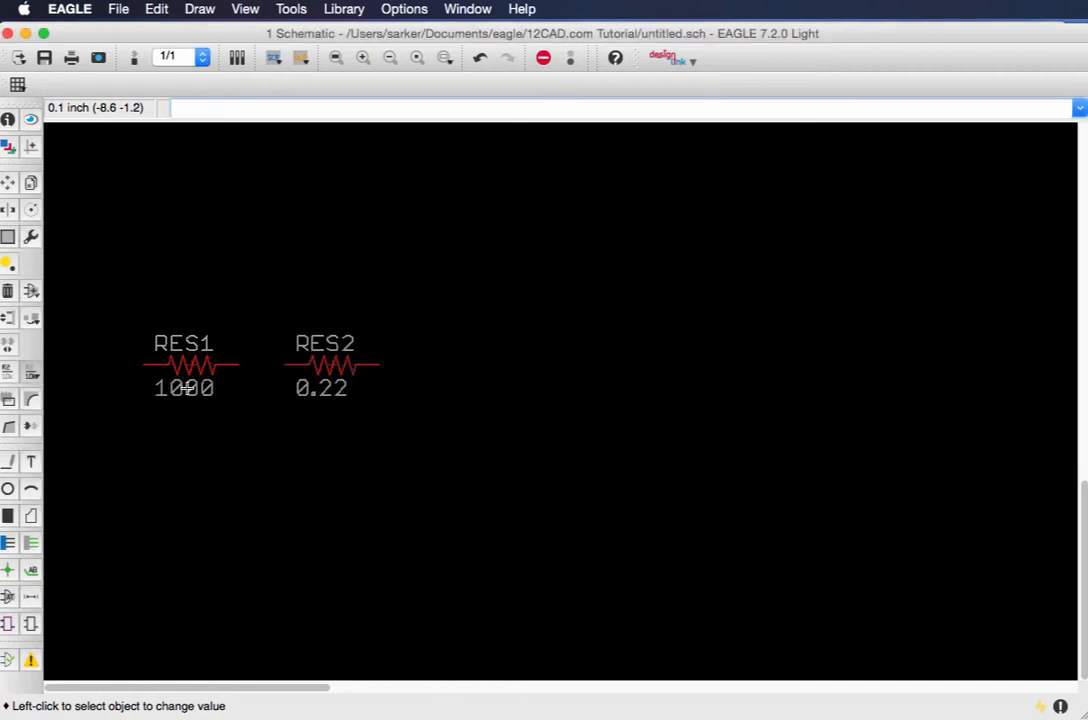
pyautogui.click(322, 373)
pyautogui.write('500')
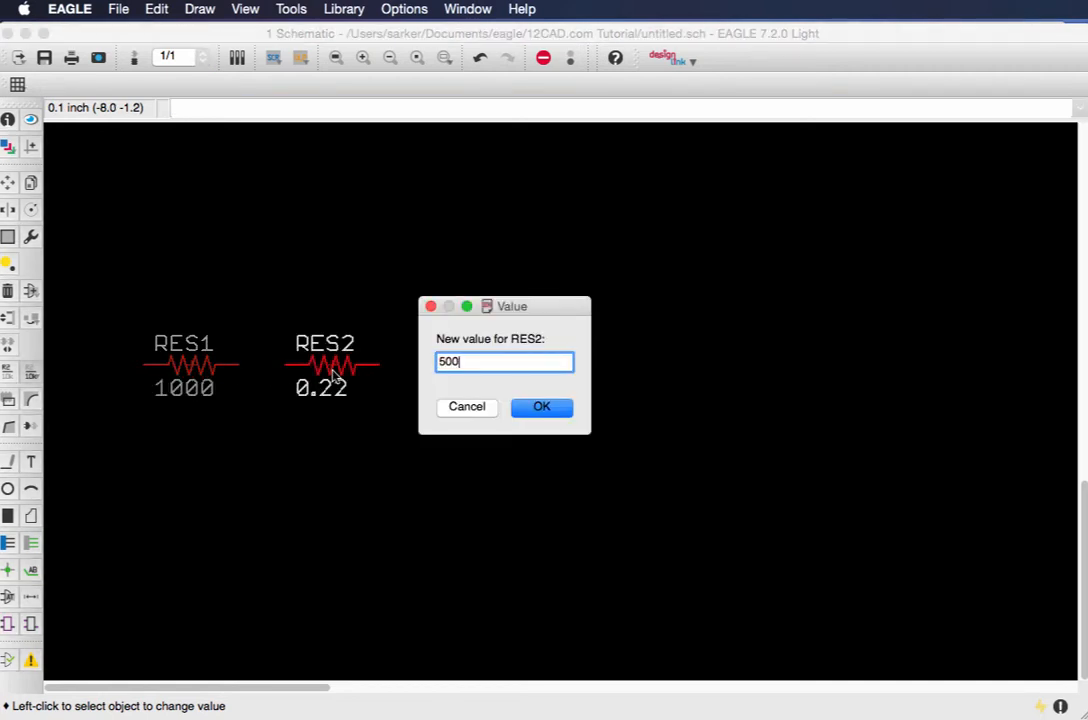
pyautogui.press('Return')
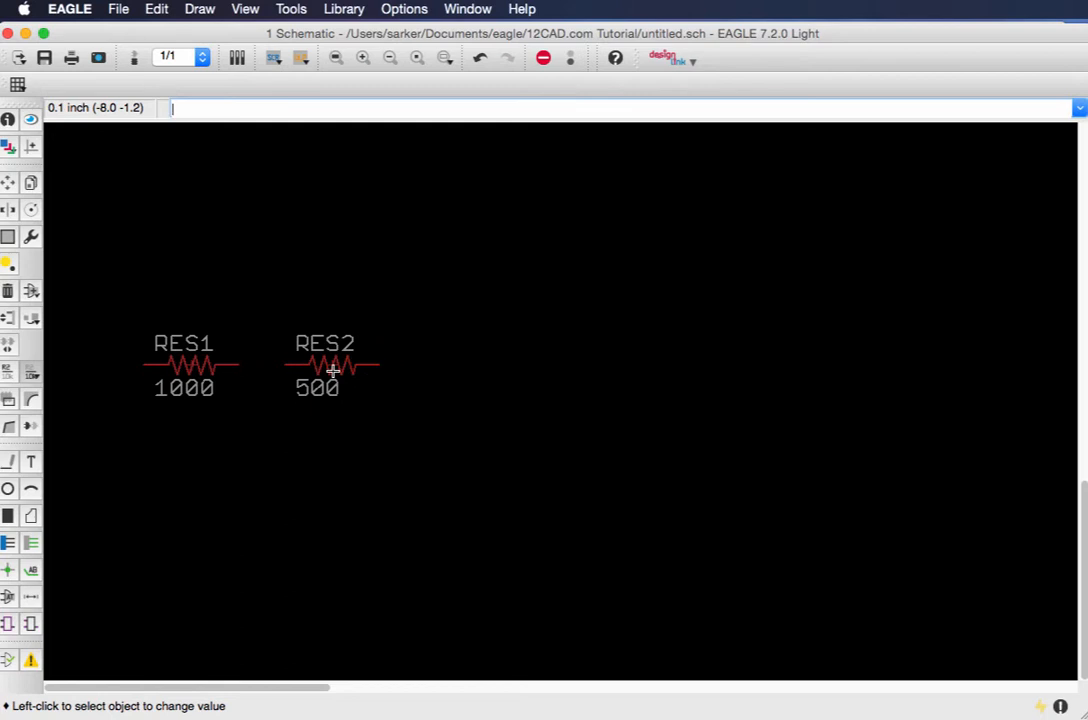
# Step: Place the text "Resistor Network" once below the two resistors, starting under the left end of RES1
pyautogui.click(31, 465)
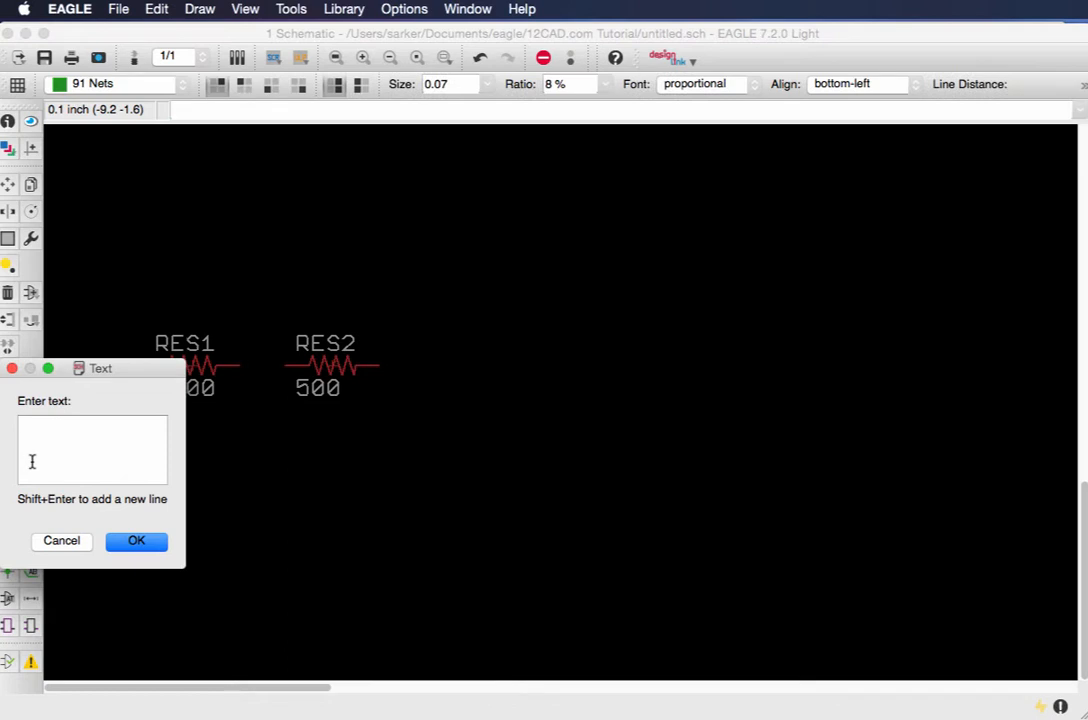
pyautogui.write('REs')
pyautogui.press('BackSpace')
pyautogui.press('BackSpace')
pyautogui.write('esitor')
pyautogui.press('BackSpace')
pyautogui.press('BackSpace')
pyautogui.press('BackSpace')
pyautogui.press('BackSpace')
pyautogui.write('stor Network')
pyautogui.press('Return')
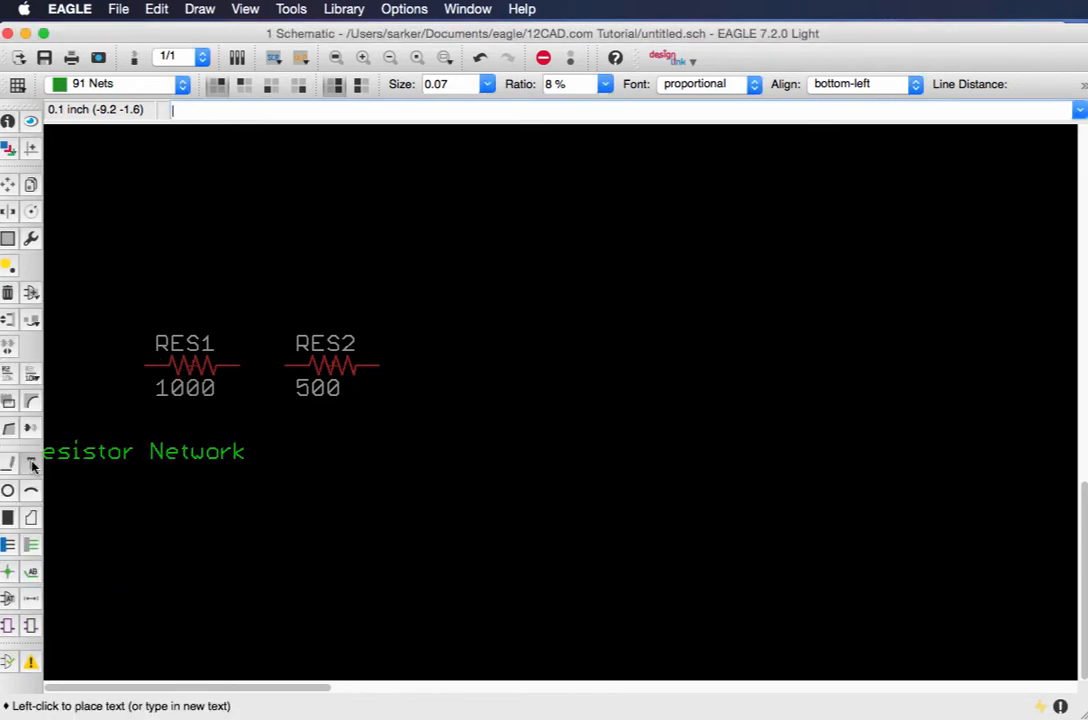
pyautogui.click(144, 458)
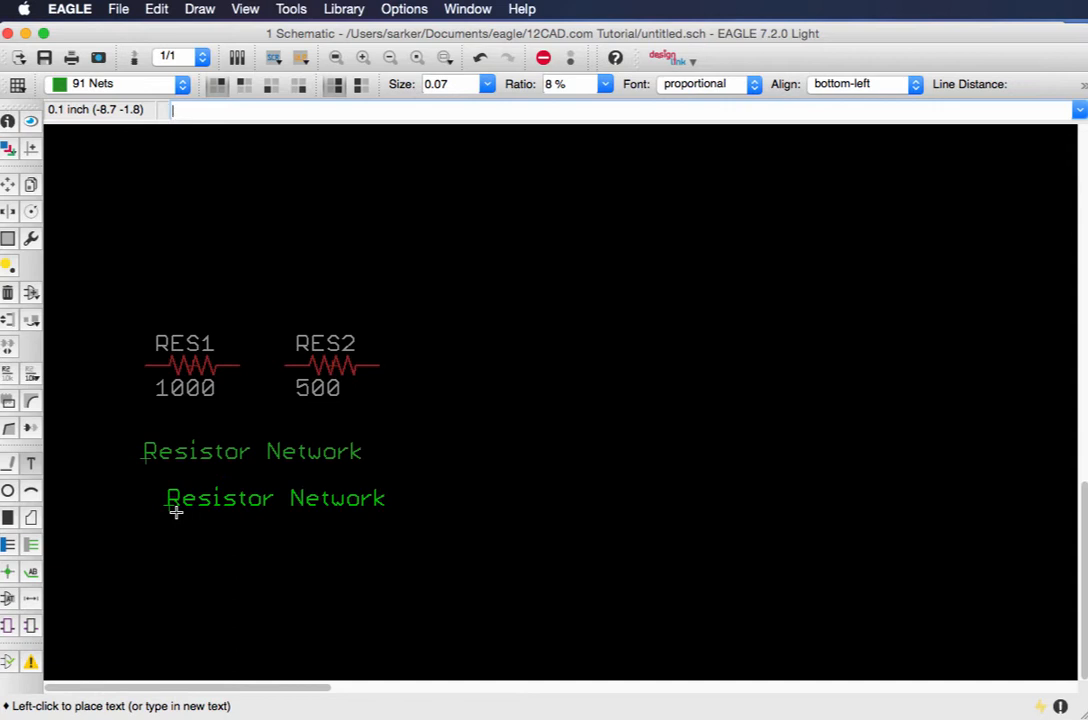
pyautogui.press('Escape')
pyautogui.press('Escape')
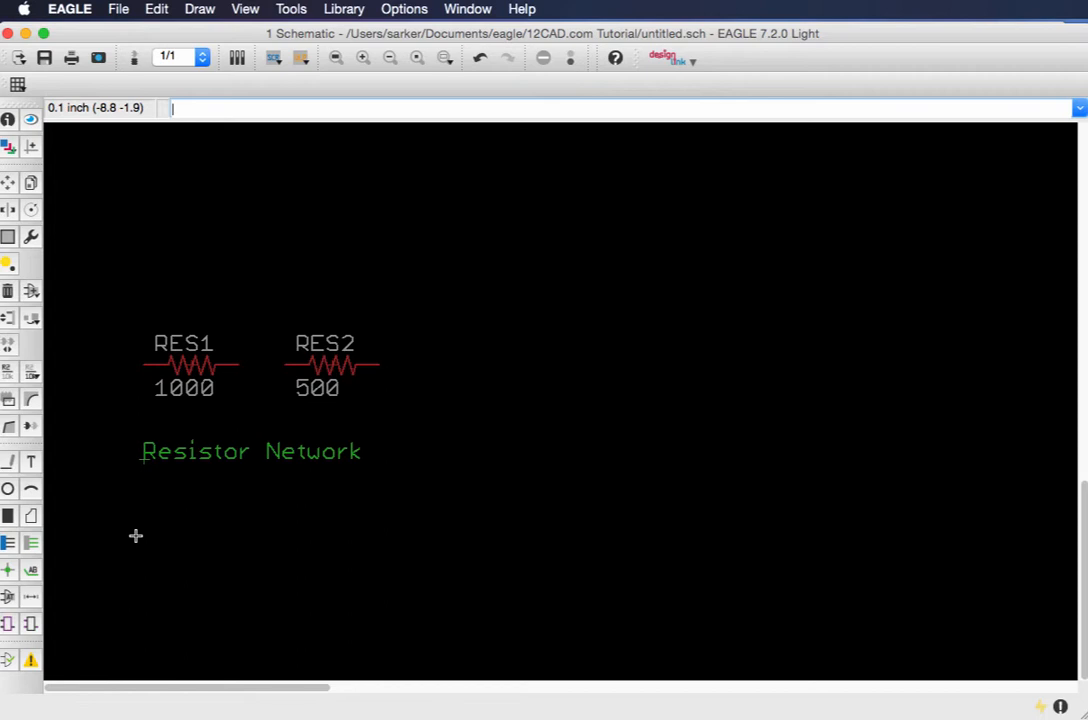
# Step: Draw a straight net wire joining the facing pins of RES1 and RES2
pyautogui.click(33, 547)
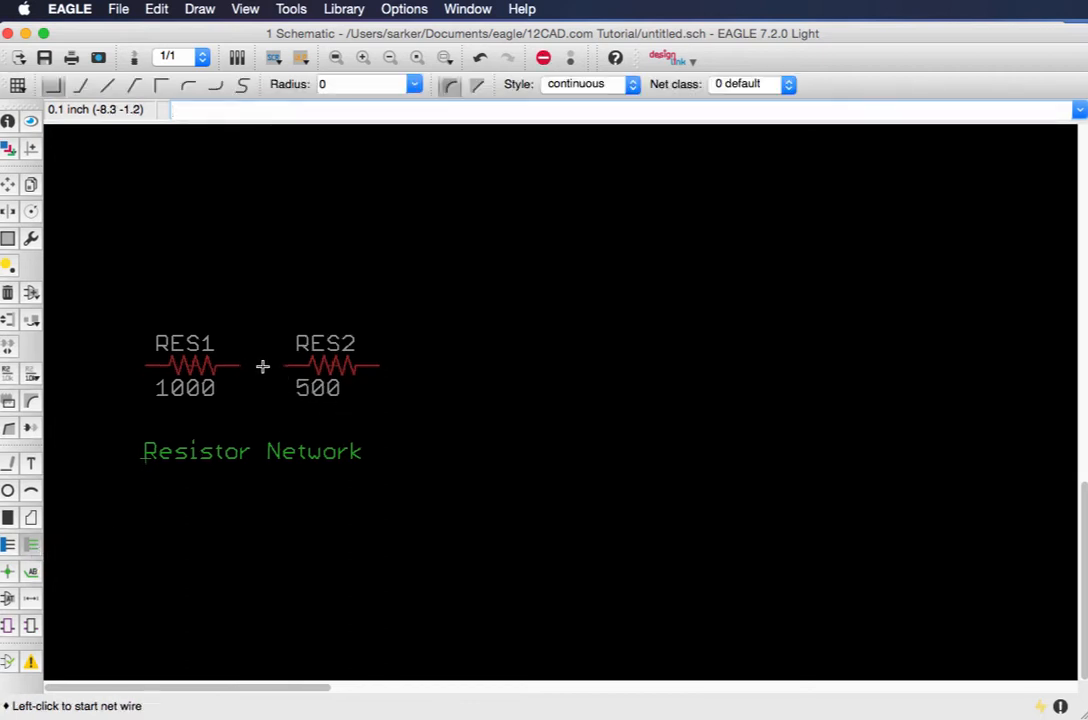
pyautogui.click(240, 366)
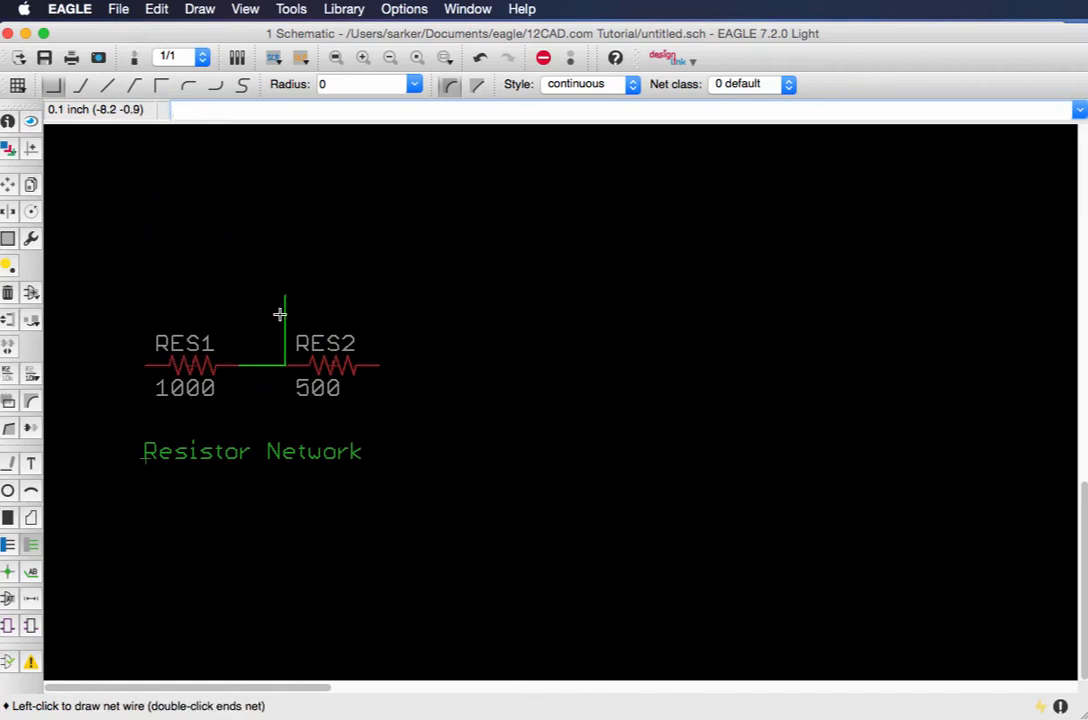
pyautogui.click(285, 365)
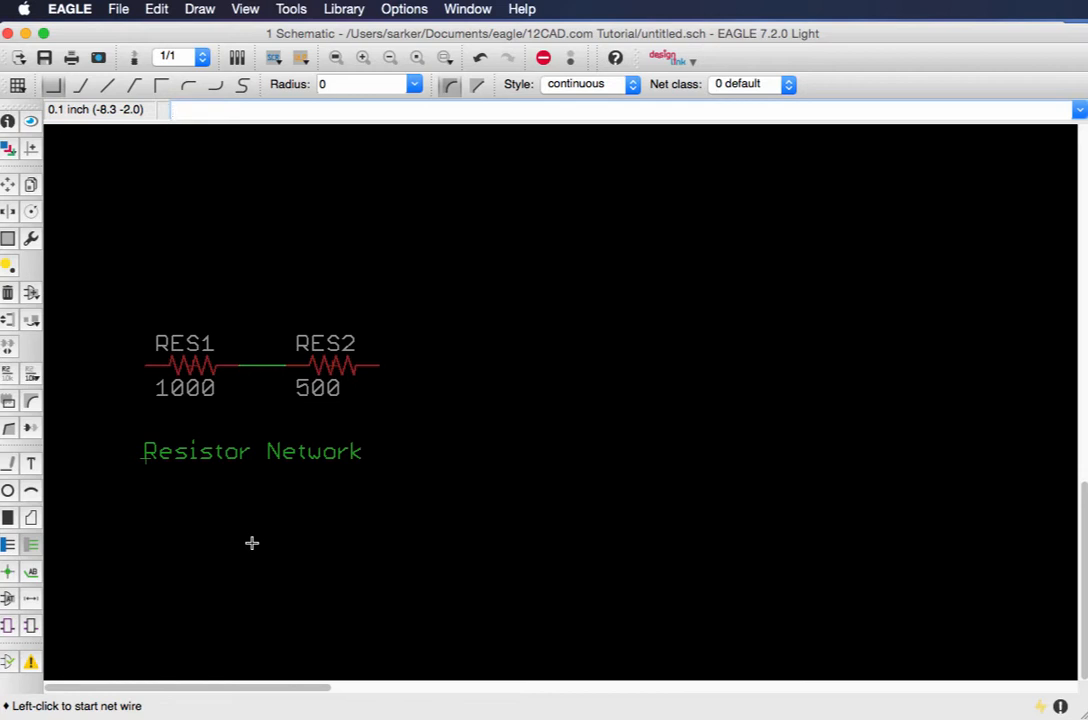
# Step: Draw a stepped net loop above the resistors from the left pin of RES1 to the right pin of RES2
pyautogui.click(143, 365)
pyautogui.click(123, 228)
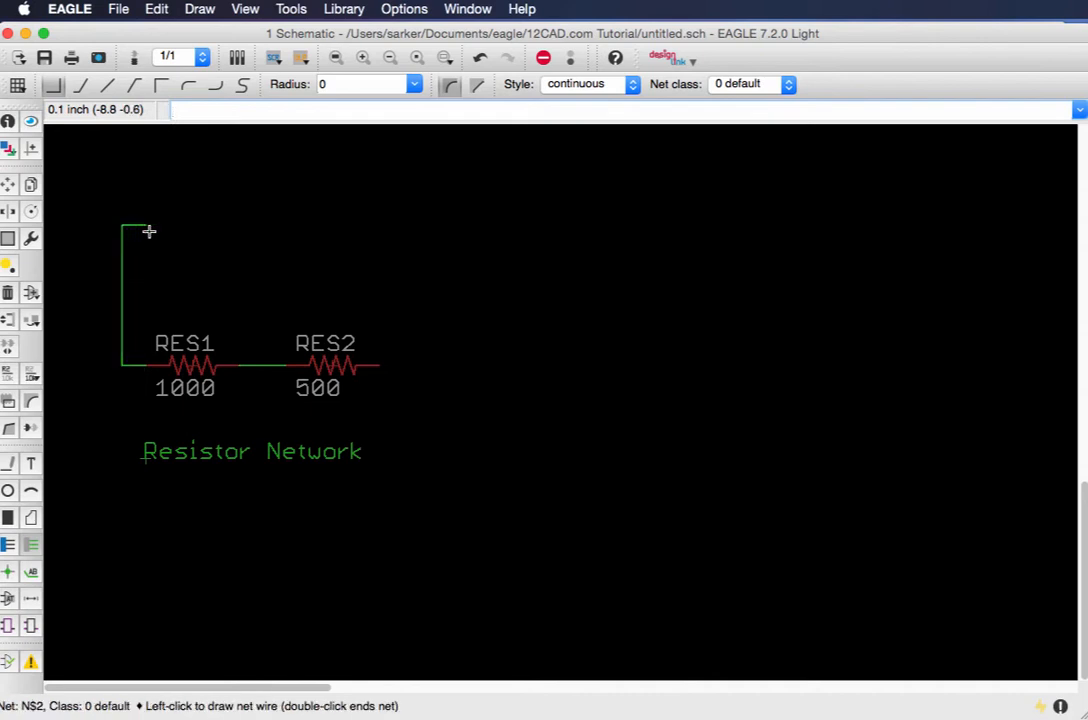
pyautogui.click(261, 199)
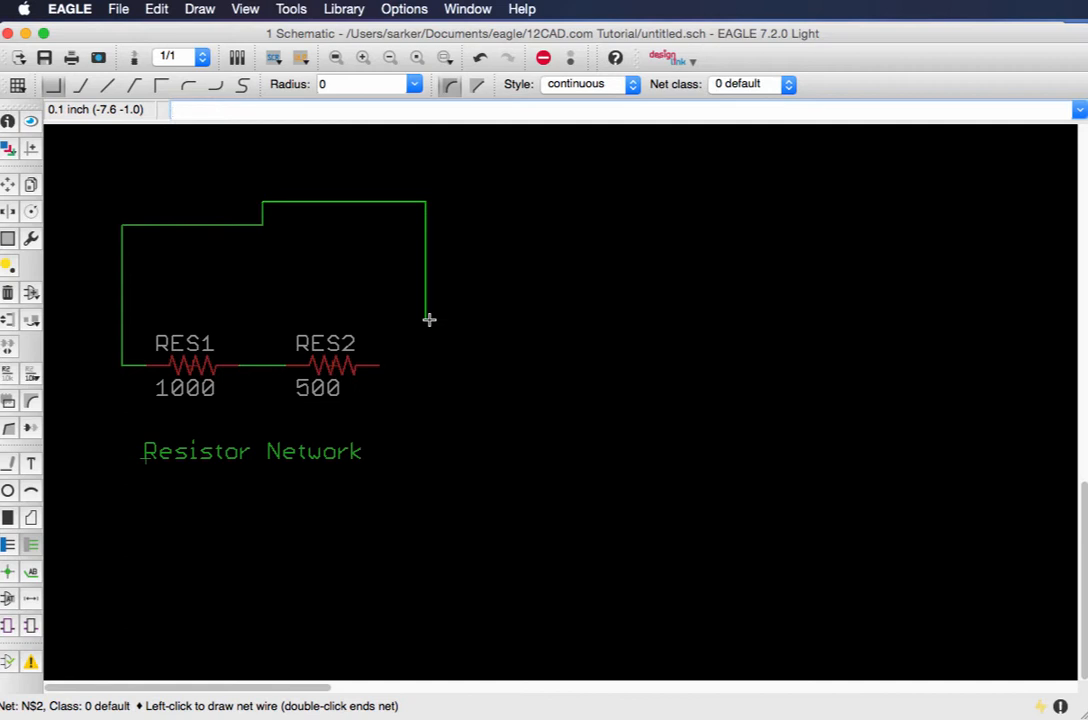
pyautogui.click(425, 365)
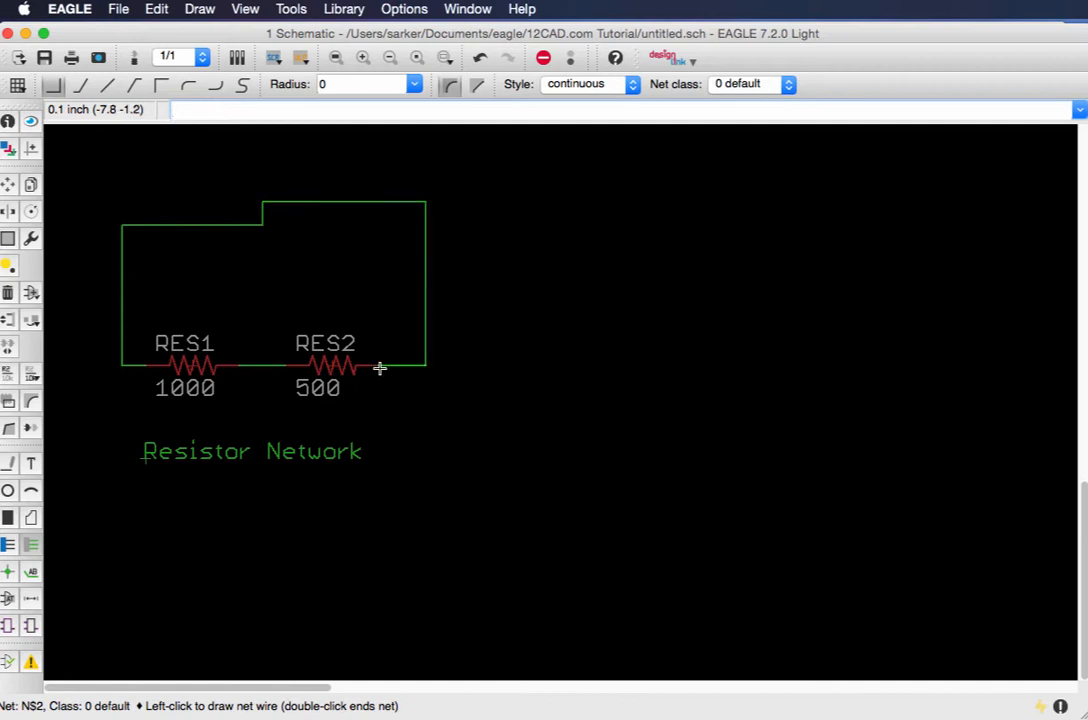
pyautogui.click(380, 368)
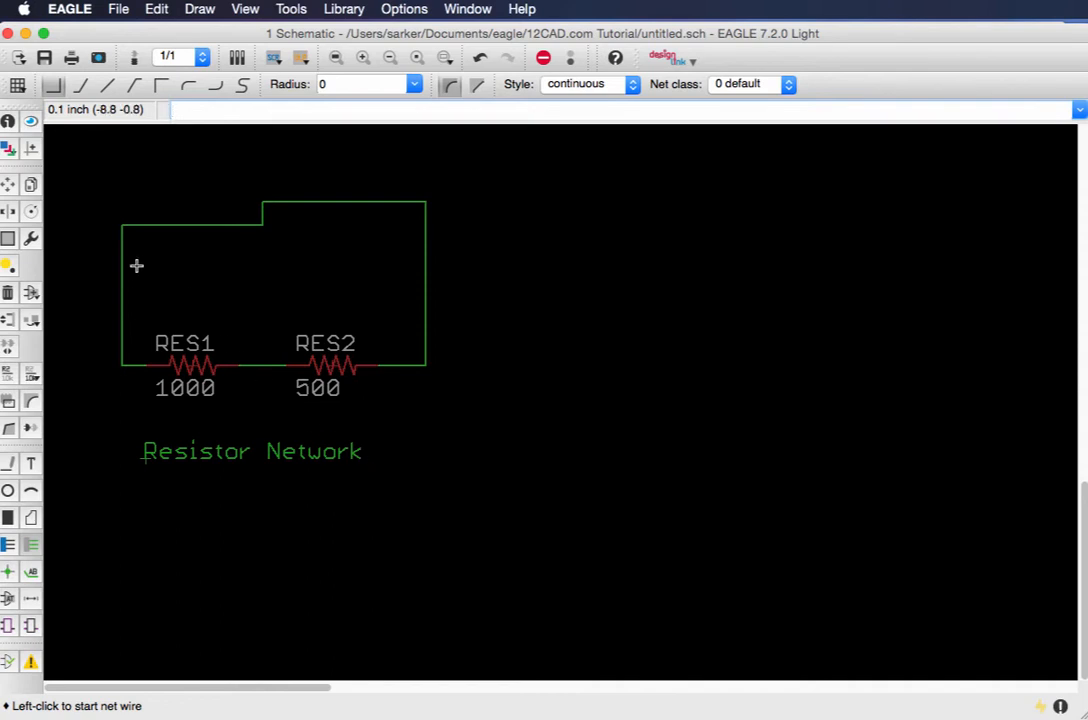
# Step: Delete the loop's right vertical segment and its upper-left horizontal segment, and undo both deletions
pyautogui.click(8, 292)
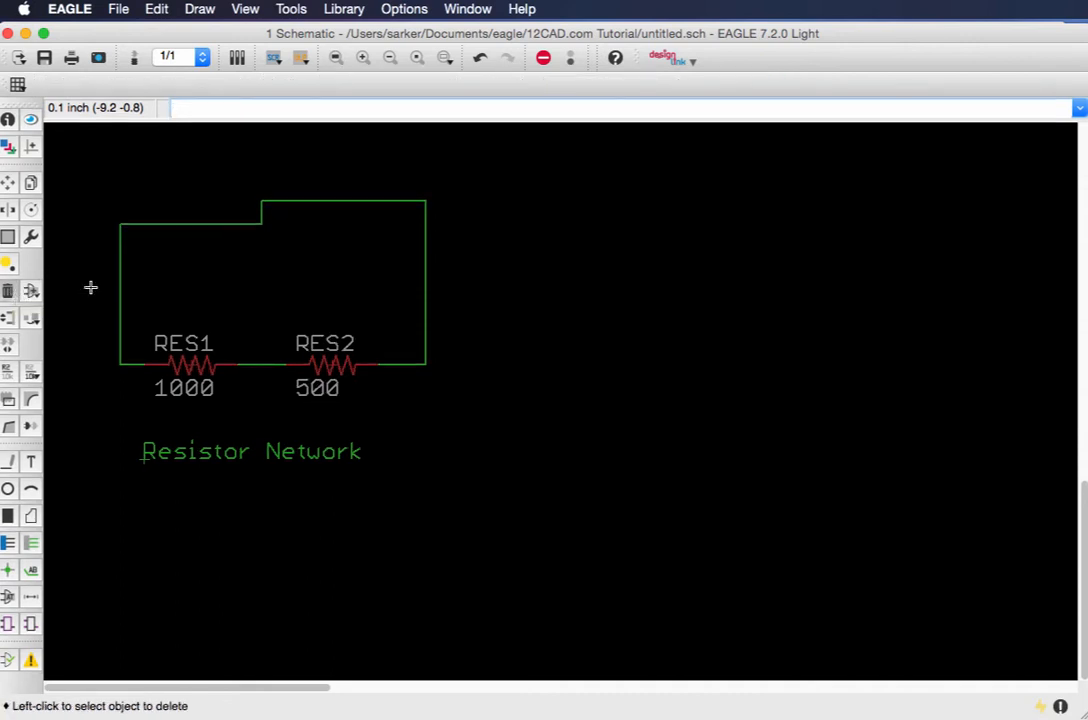
pyautogui.click(425, 276)
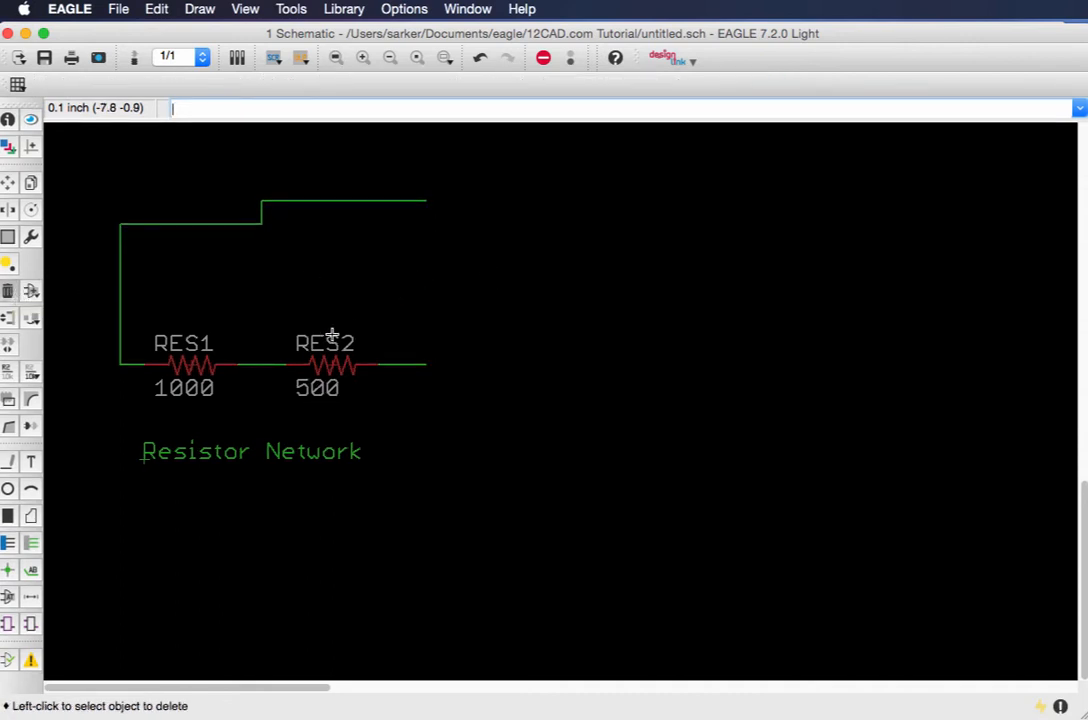
pyautogui.click(241, 228)
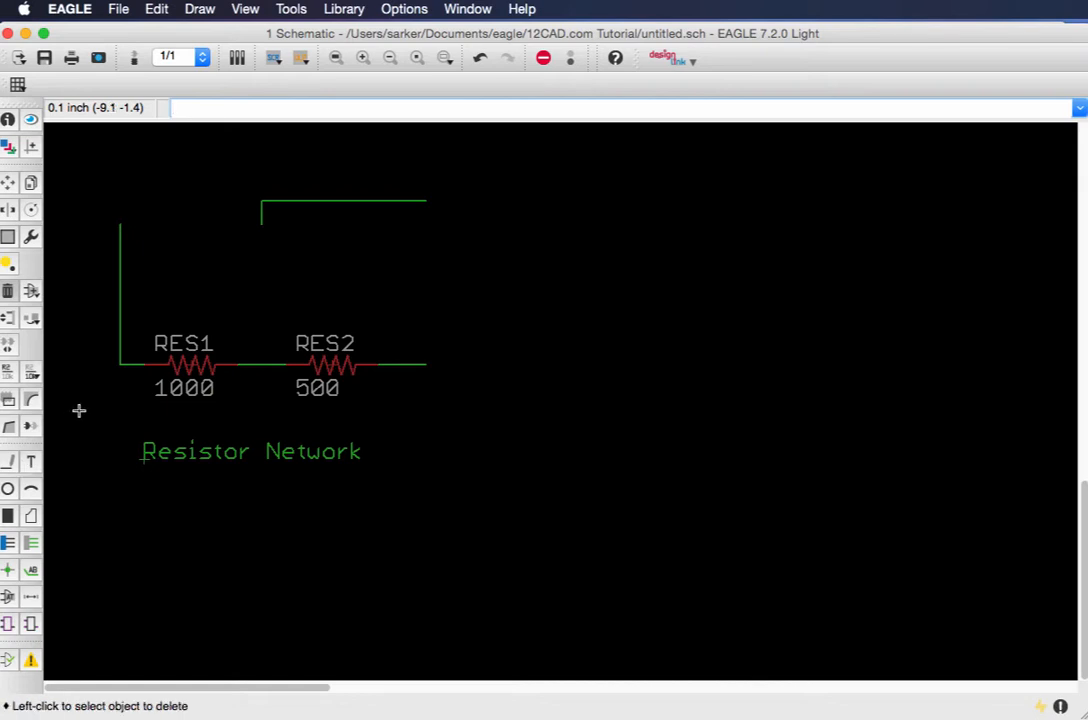
pyautogui.click(156, 9)
pyautogui.click(157, 32)
pyautogui.click(156, 9)
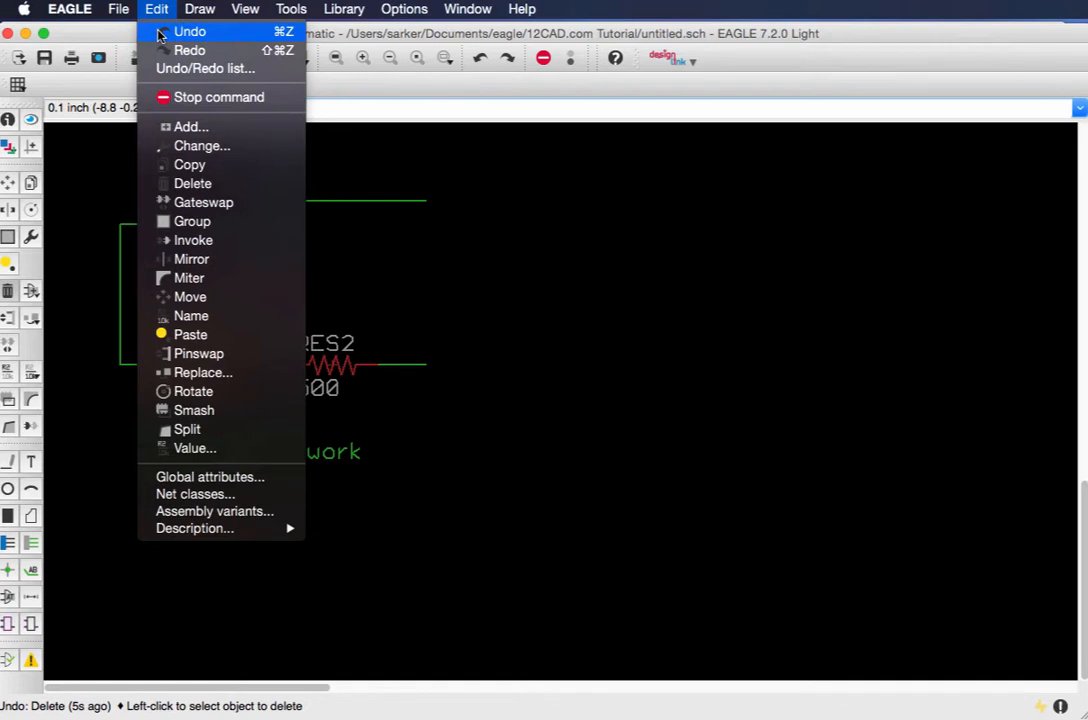
pyautogui.click(160, 36)
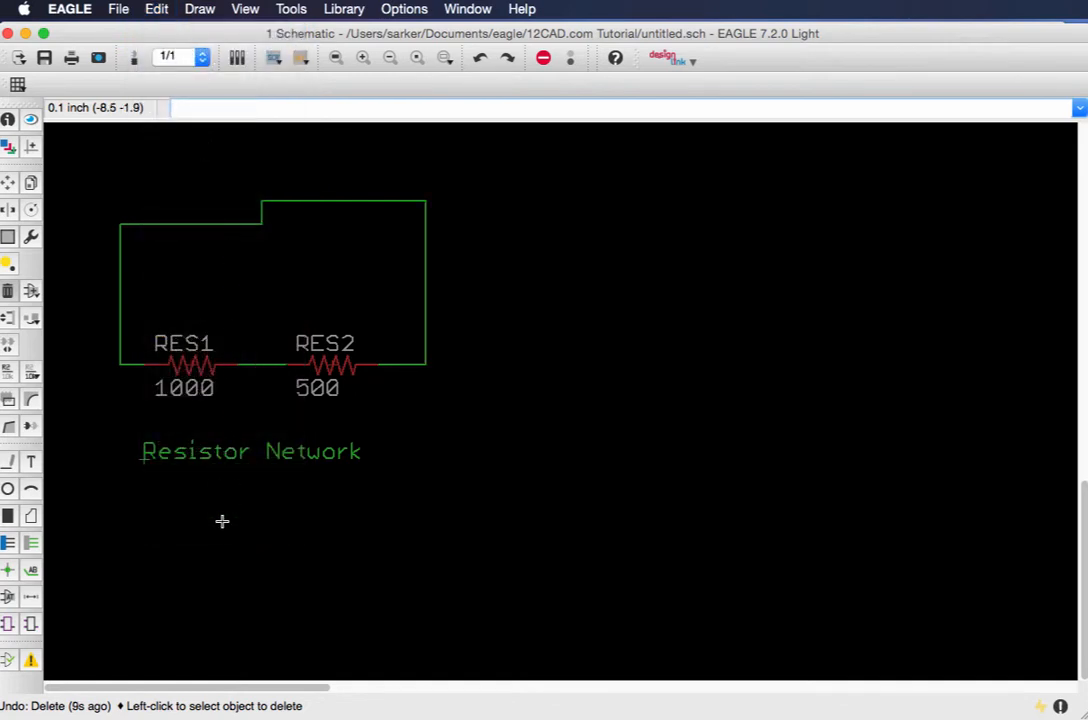
# Step: Pick up resistor RES2 with the Move command and put it back in its original place
pyautogui.click(8, 183)
pyautogui.click(338, 365)
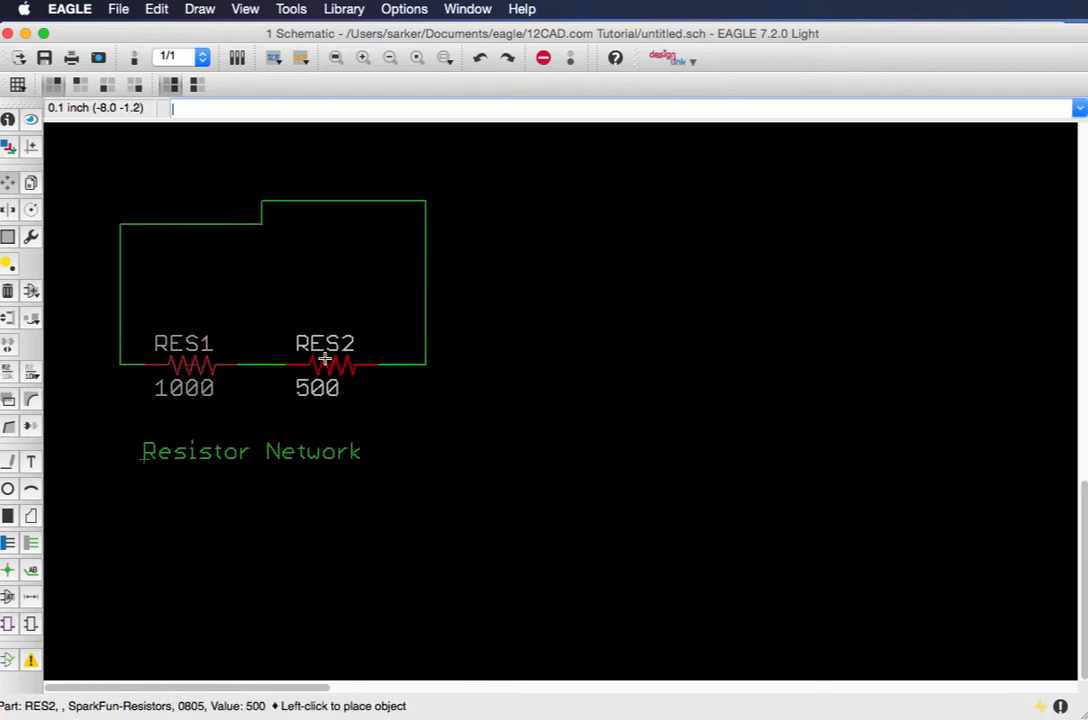
pyautogui.click(325, 358)
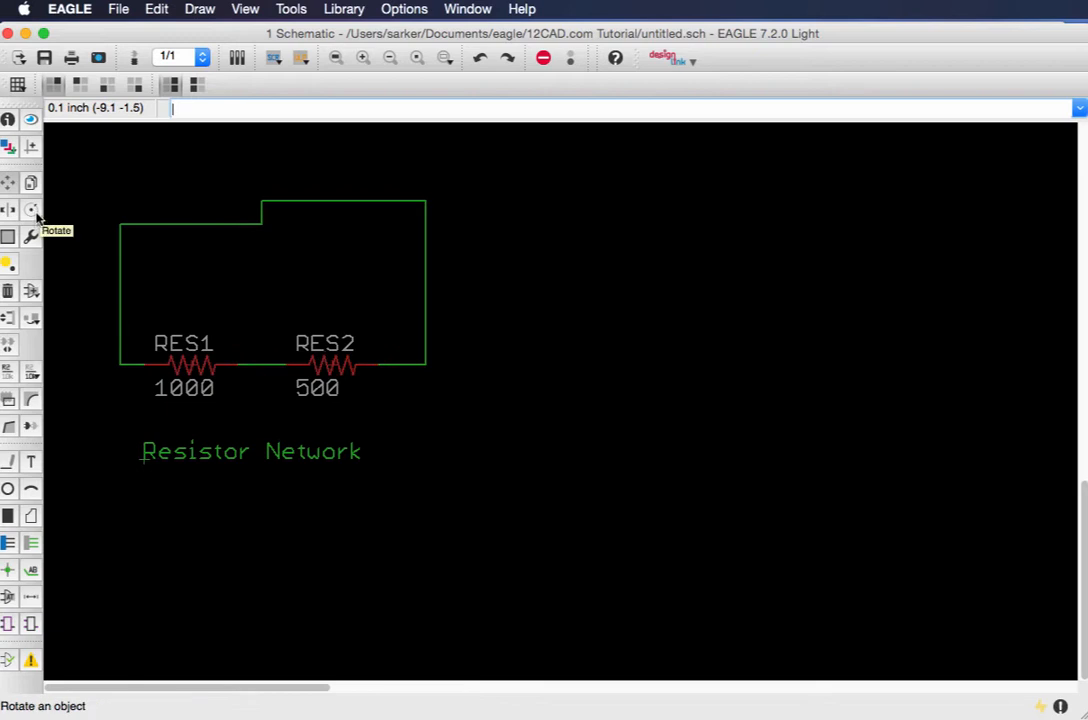
# Step: Rotate resistor RES2 in 90-degree turns through a full circle back to its horizontal orientation
pyautogui.click(33, 212)
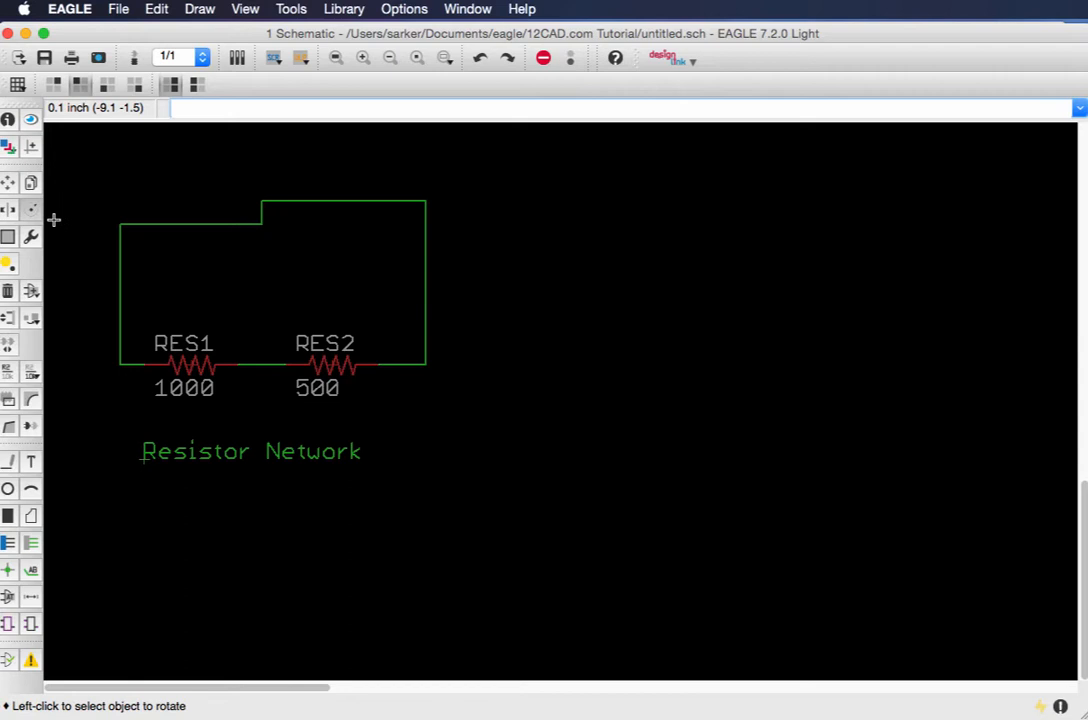
pyautogui.click(322, 362)
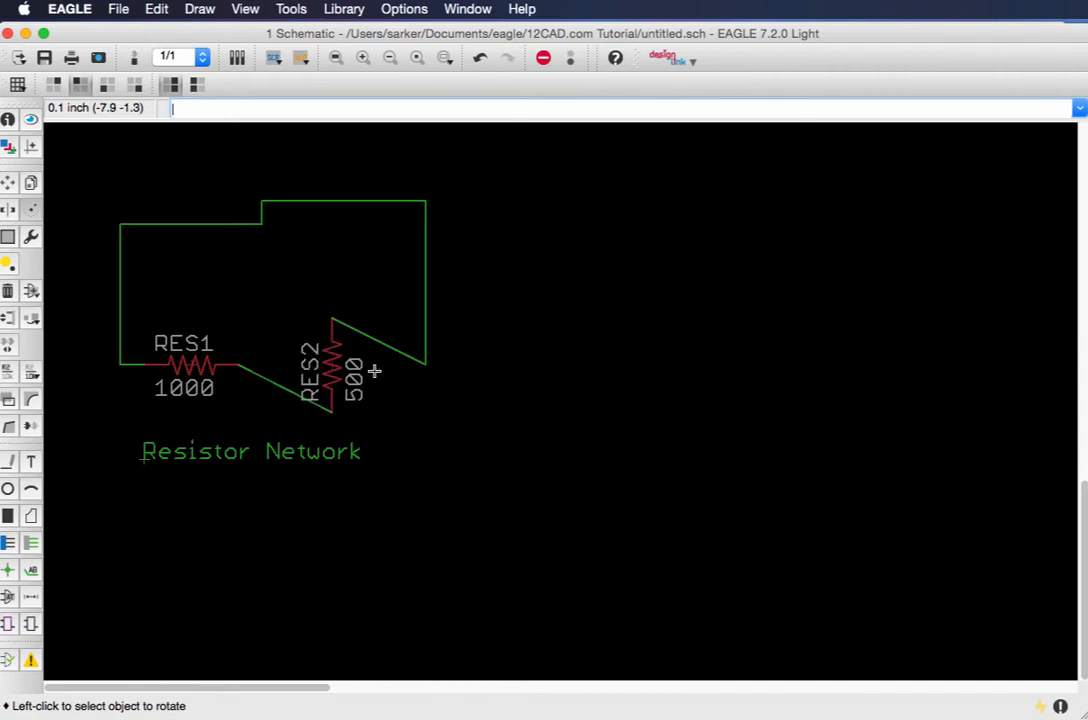
pyautogui.click(331, 371)
pyautogui.click(331, 371)
pyautogui.click(331, 371)
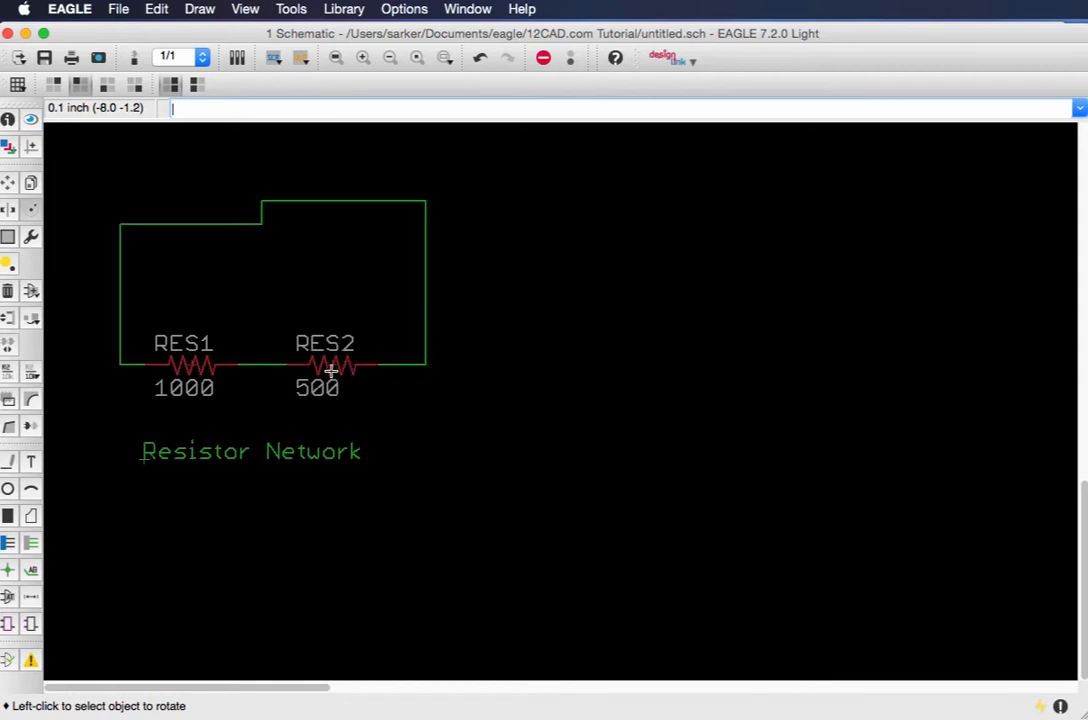
# Step: Place a net name label on the upper part of the loop's right vertical wire
pyautogui.click(31, 571)
pyautogui.click(425, 345)
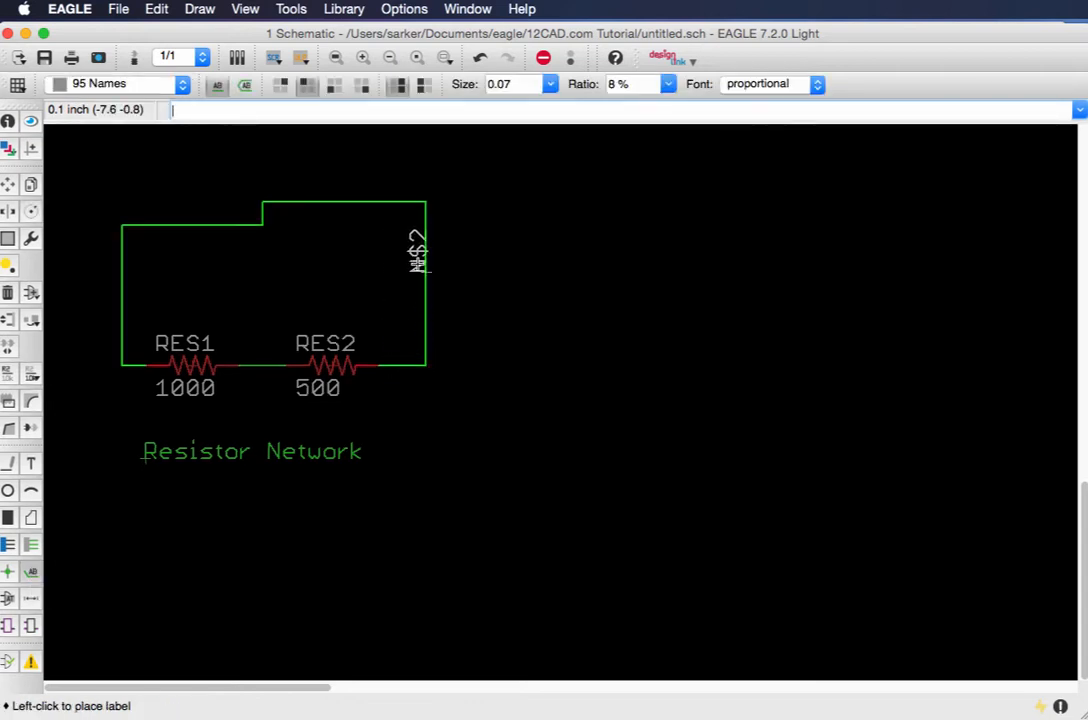
pyautogui.click(425, 267)
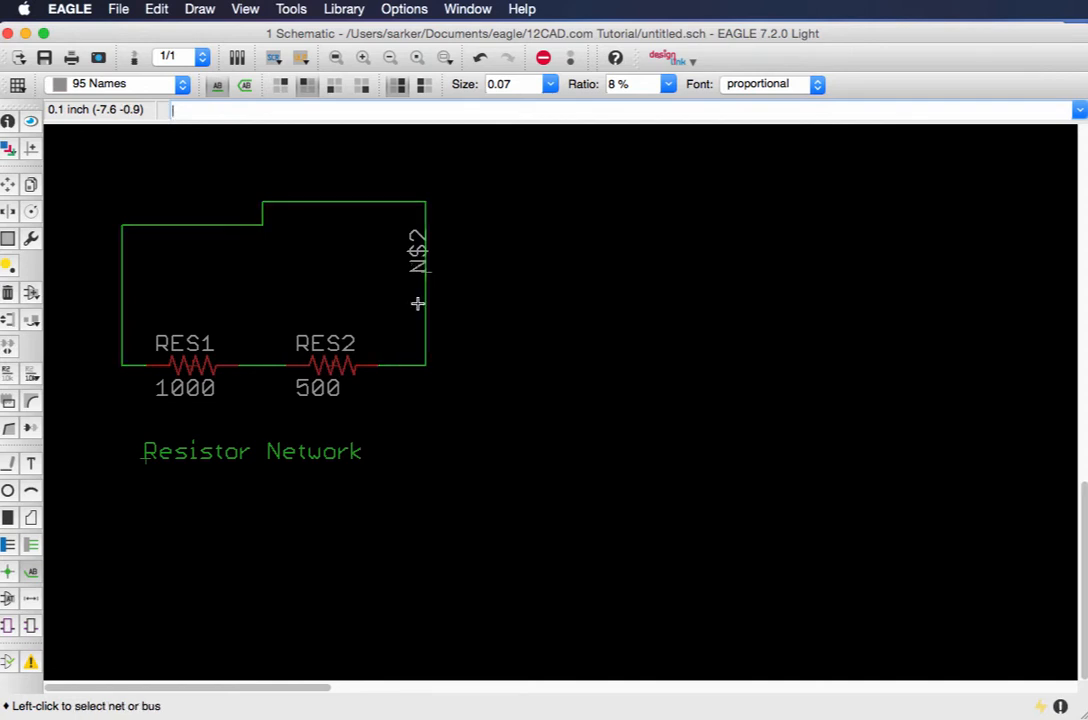
# Step: Rename the loop net as NET1 in the properties of its right vertical wire
pyautogui.rightClick(424, 262)
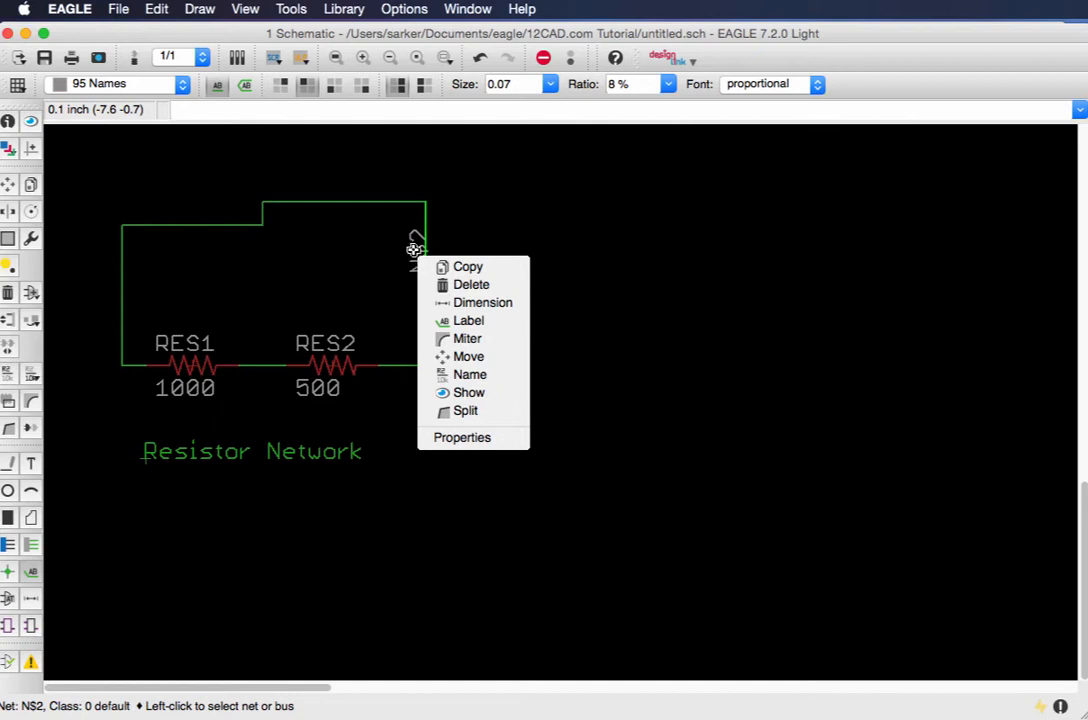
pyautogui.click(474, 437)
pyautogui.click(544, 379)
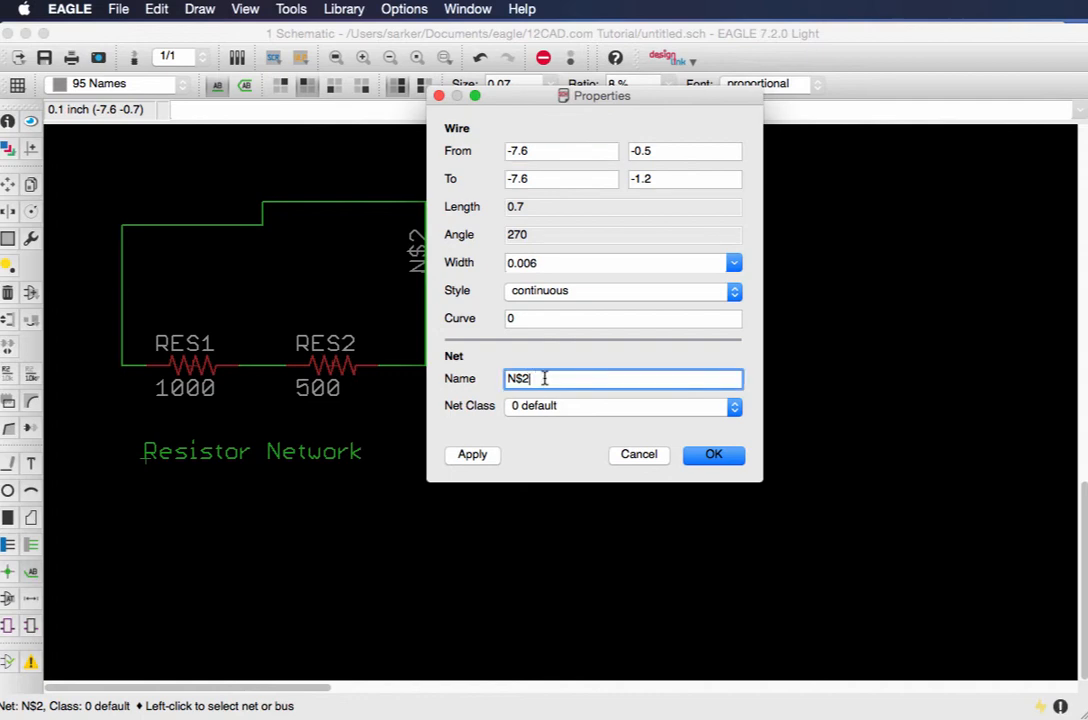
pyautogui.moveTo(544, 379); pyautogui.dragTo(459, 382)
pyautogui.write('NET1')
pyautogui.click(712, 456)
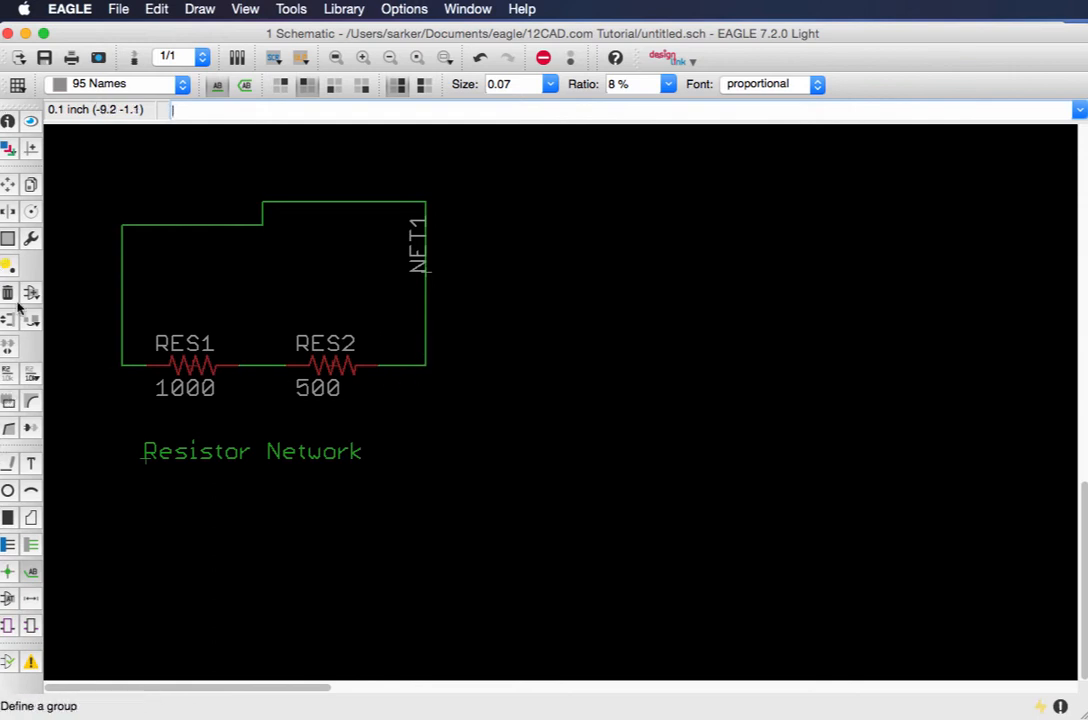
# Step: Examine the editing commands offered for resistor RES2, resistor RES1 and the NET1 wire
pyautogui.click(8, 428)
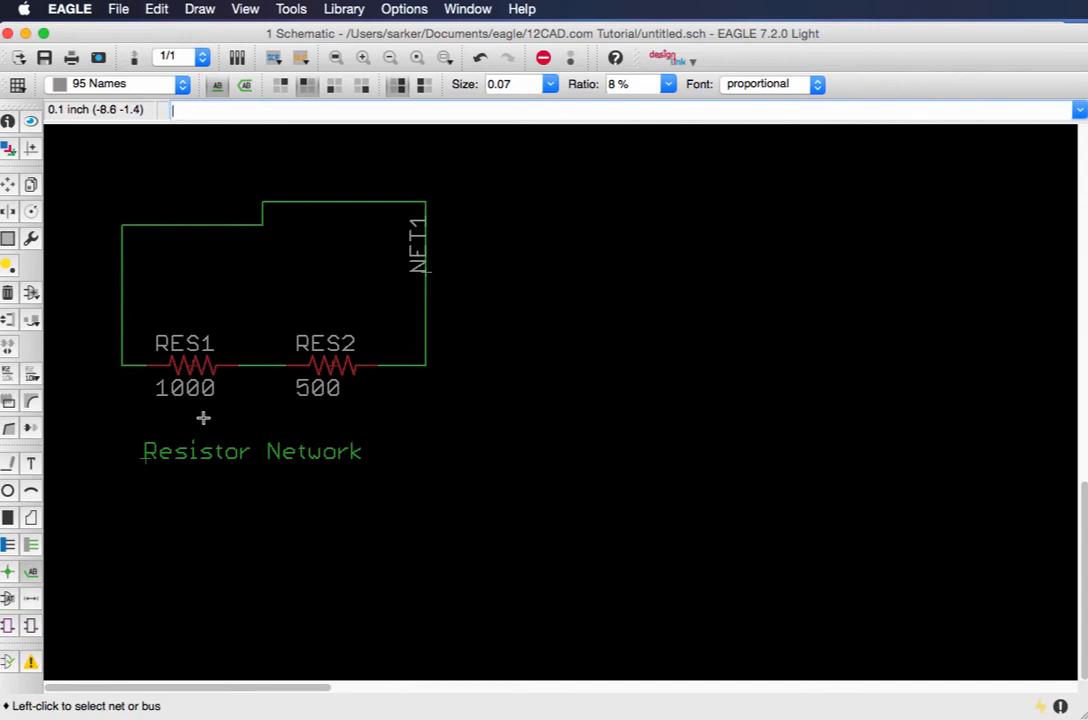
pyautogui.rightClick(336, 371)
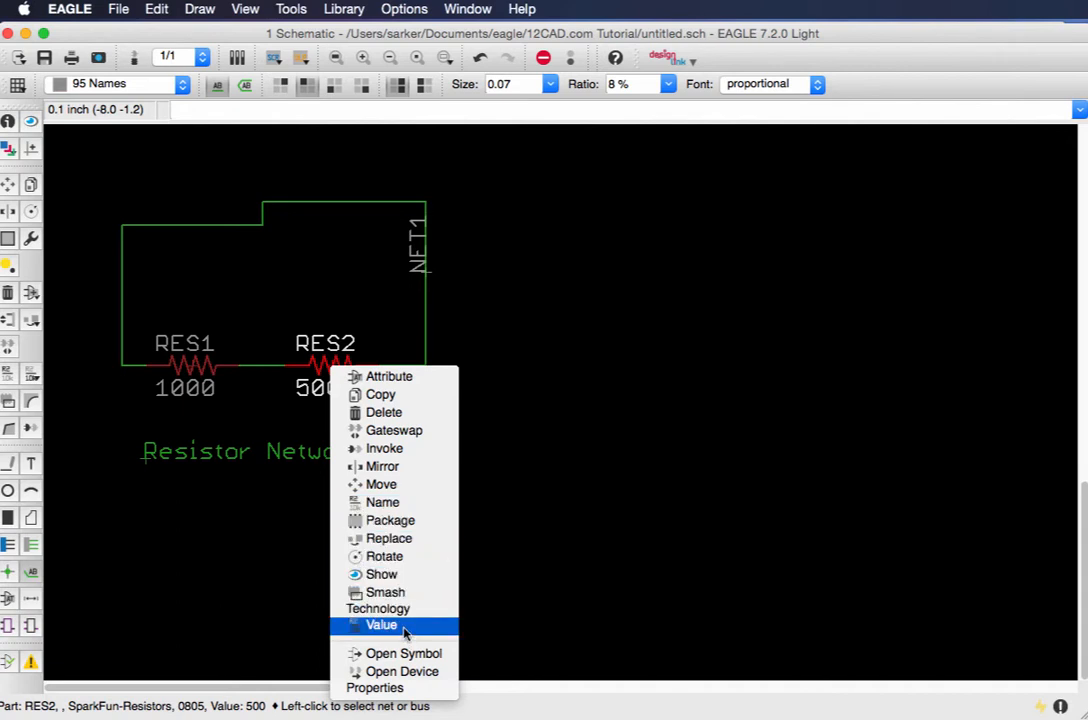
pyautogui.scroll(-4, 190, 383)
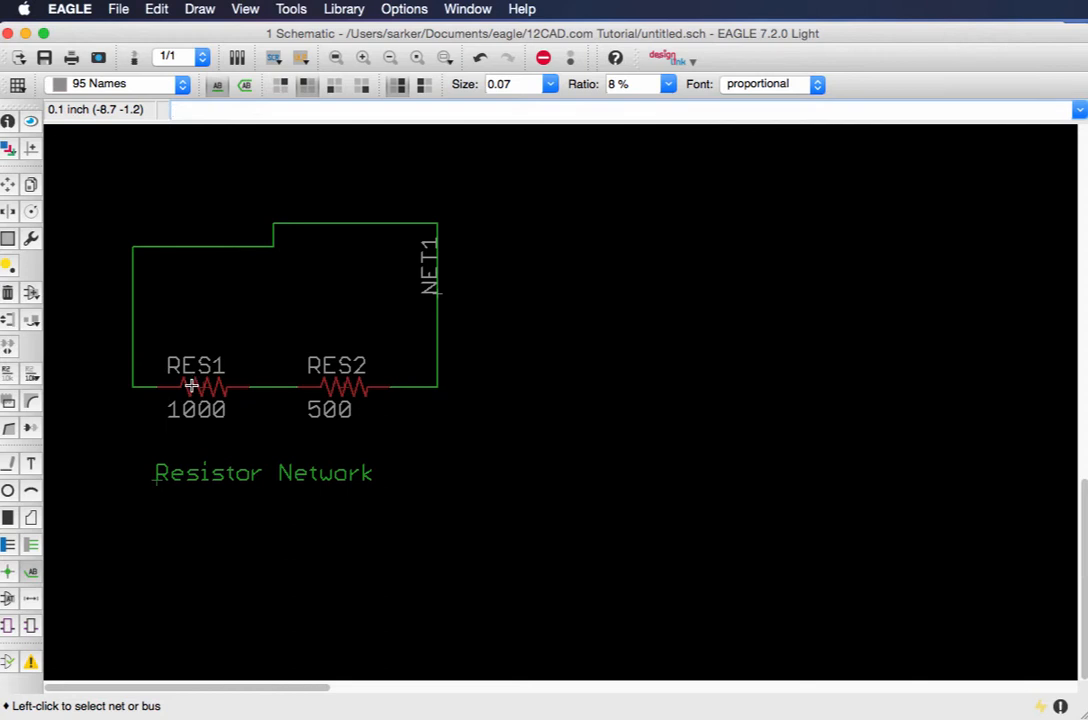
pyautogui.rightClick(194, 387)
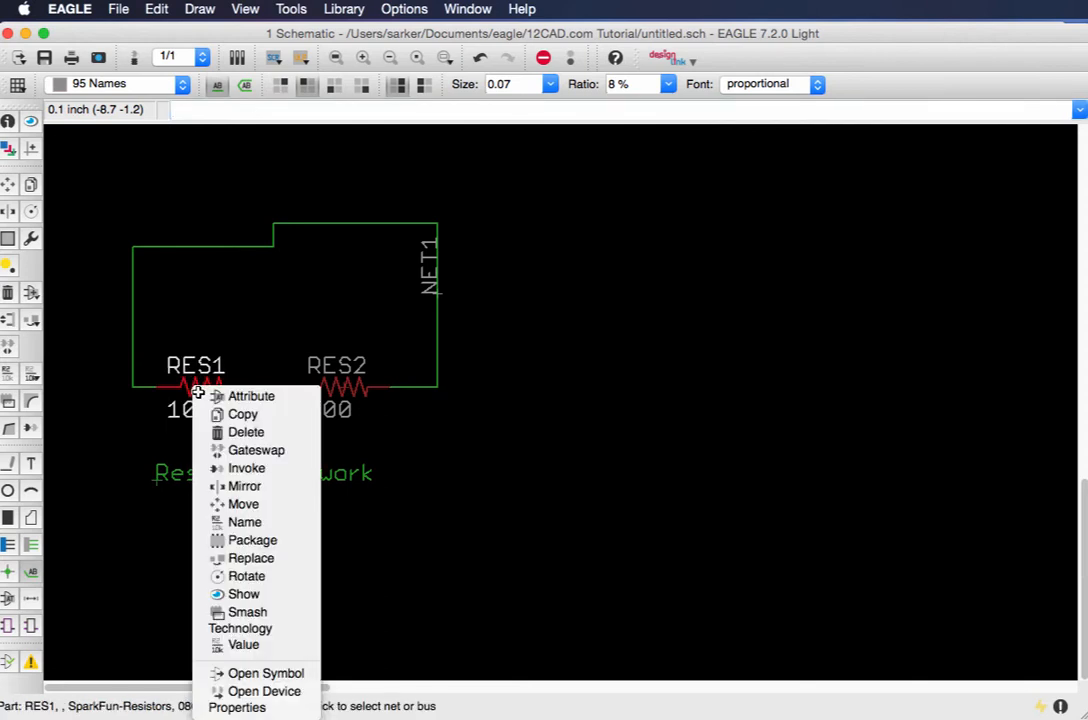
pyautogui.click(177, 387)
pyautogui.scroll(-5, 173, 384)
pyautogui.scroll(4, 173, 384)
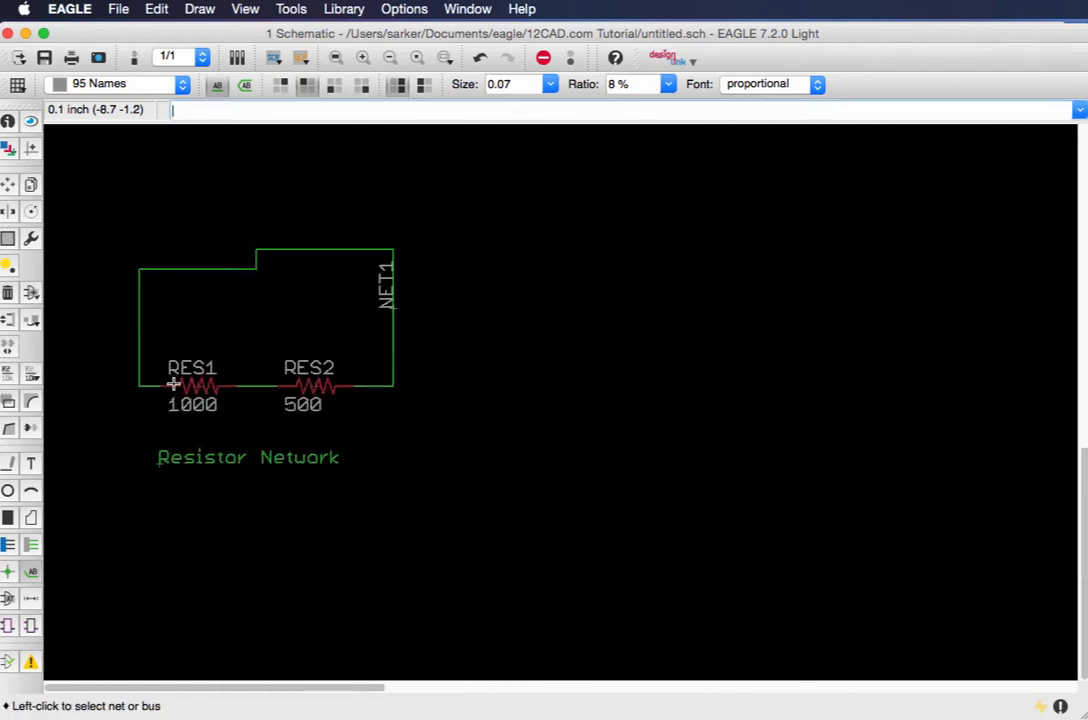
pyautogui.rightClick(395, 333)
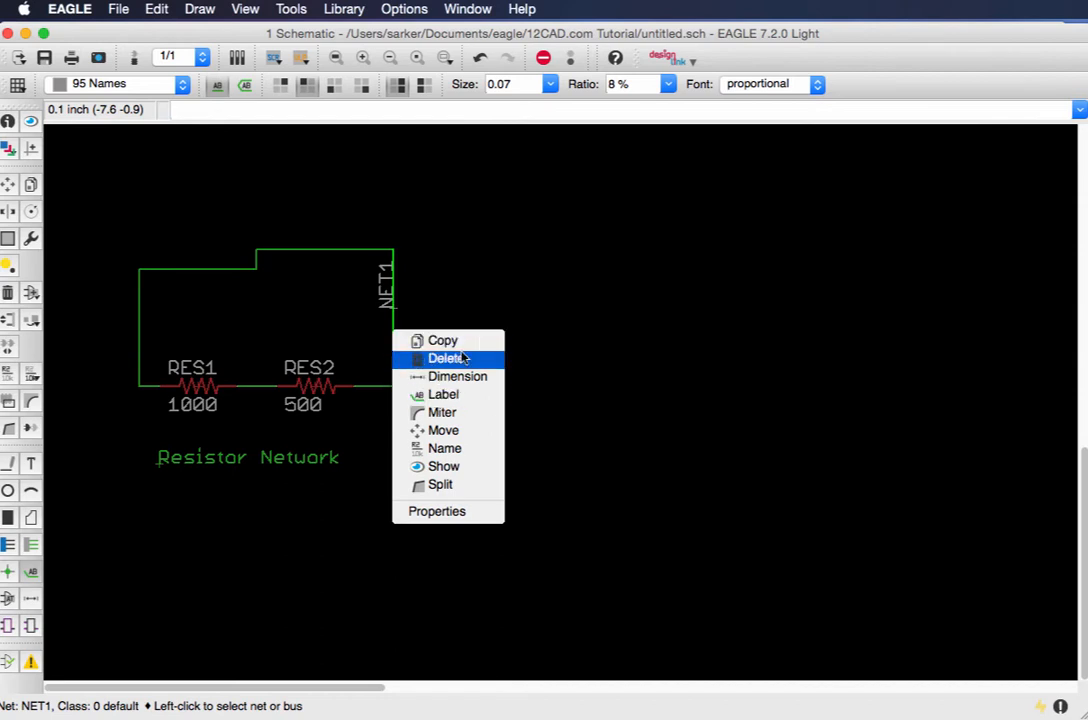
pyautogui.click(462, 454)
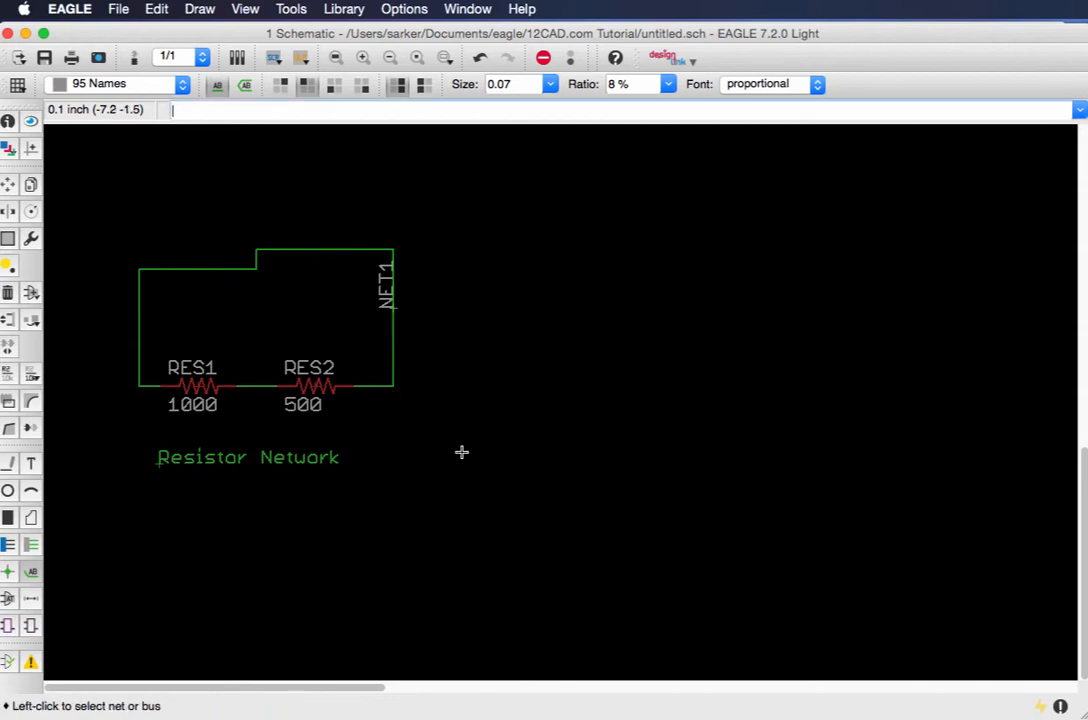